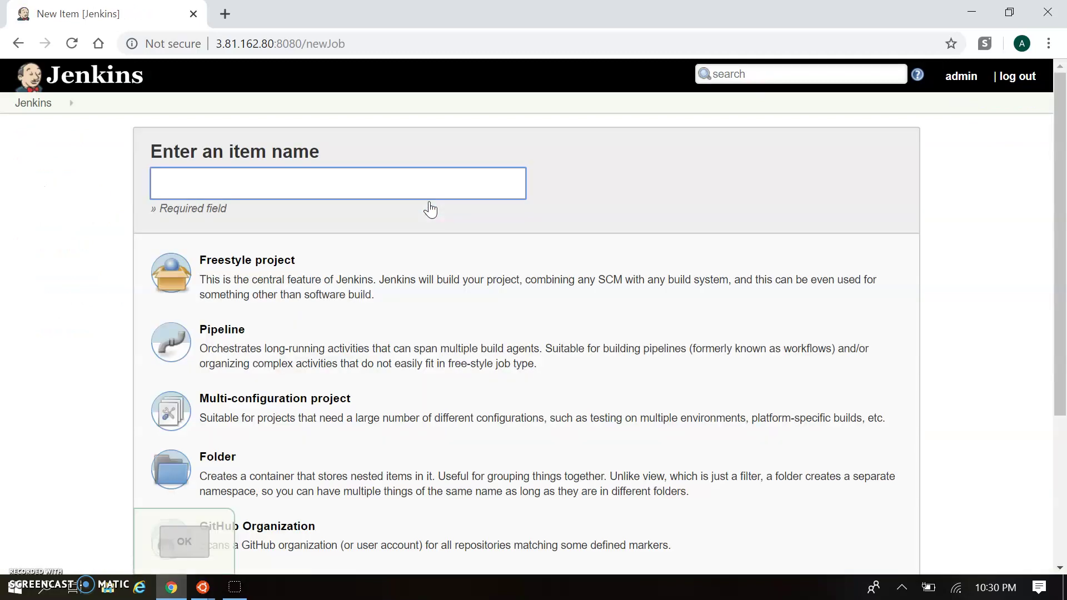
# Create a Freestyle project named First-Demo
pyautogui.write('FirstDemo')
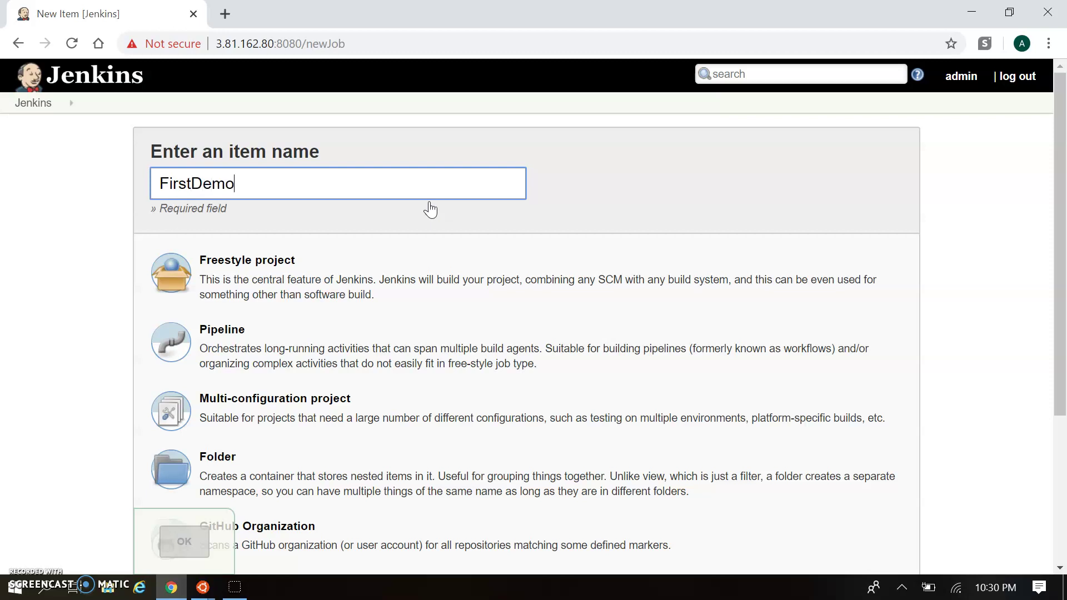
pyautogui.press('Left')
pyautogui.press('Left')
pyautogui.press('Left')
pyautogui.press('Left')
pyautogui.write('-')
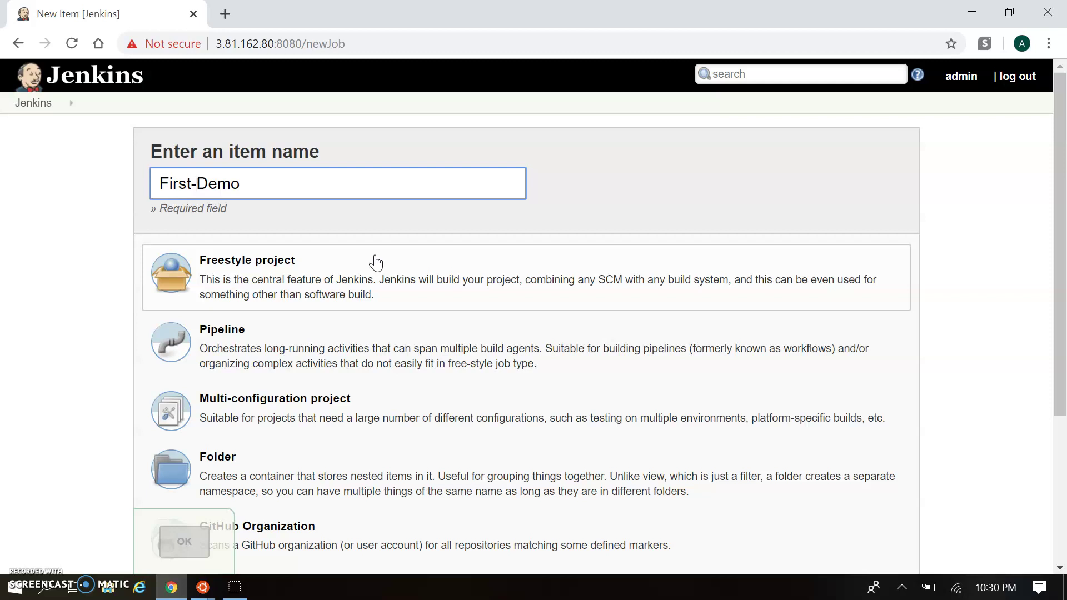
pyautogui.click(364, 278)
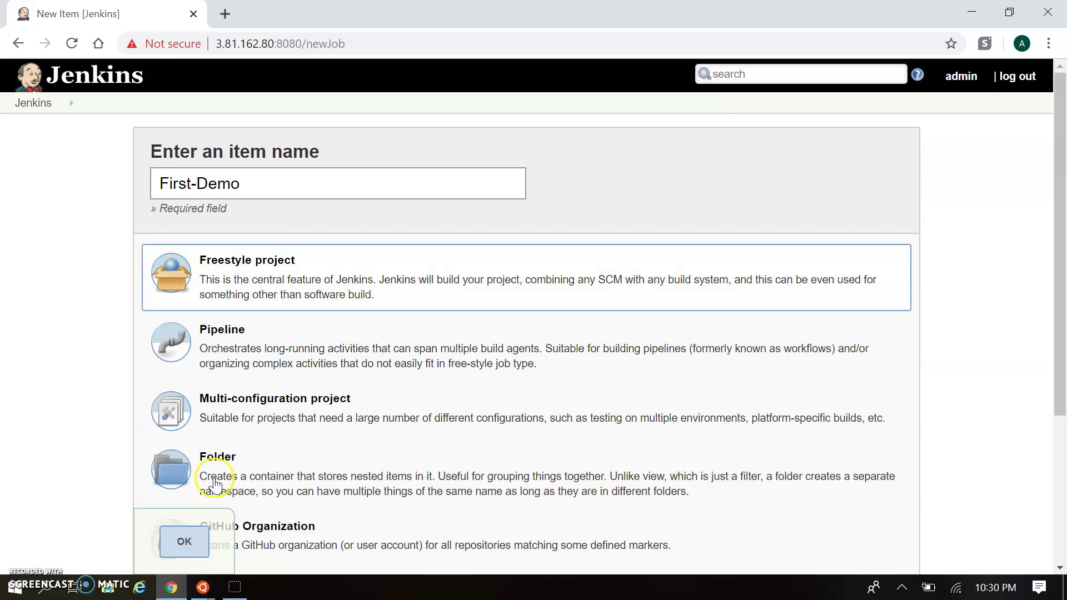
pyautogui.click(189, 542)
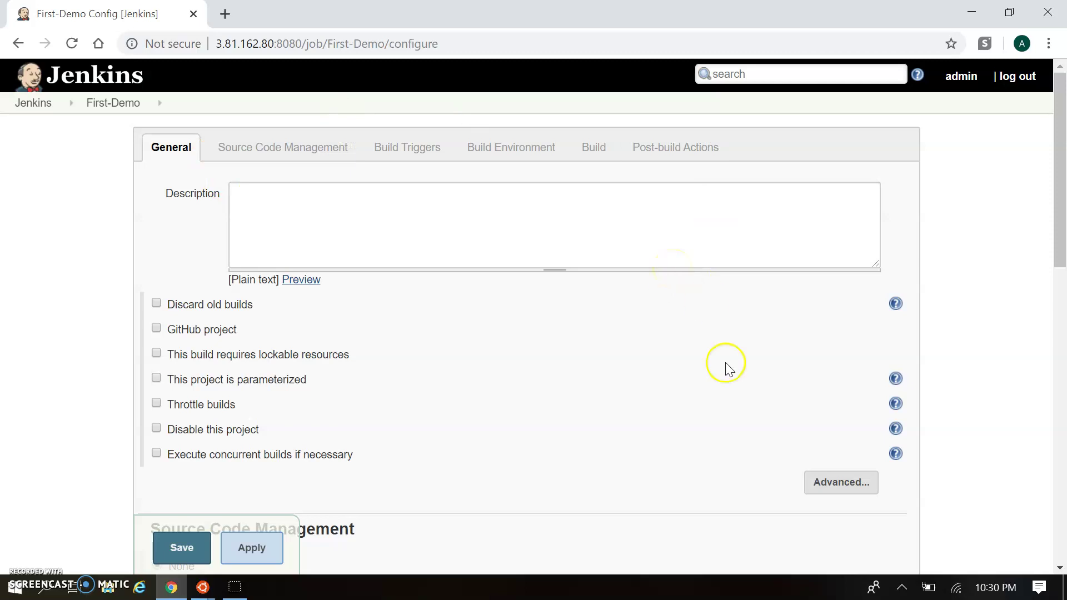
# Try discarding old builds with a maximum of 5 builds to keep, and turn the option off again
pyautogui.scroll(-1, 557, 350)
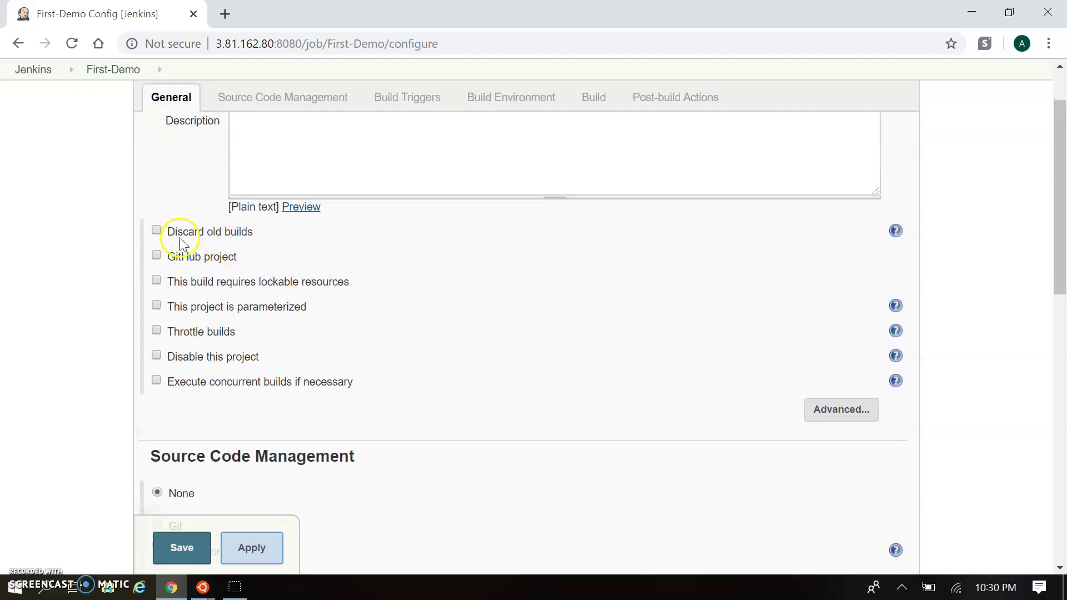
pyautogui.click(235, 236)
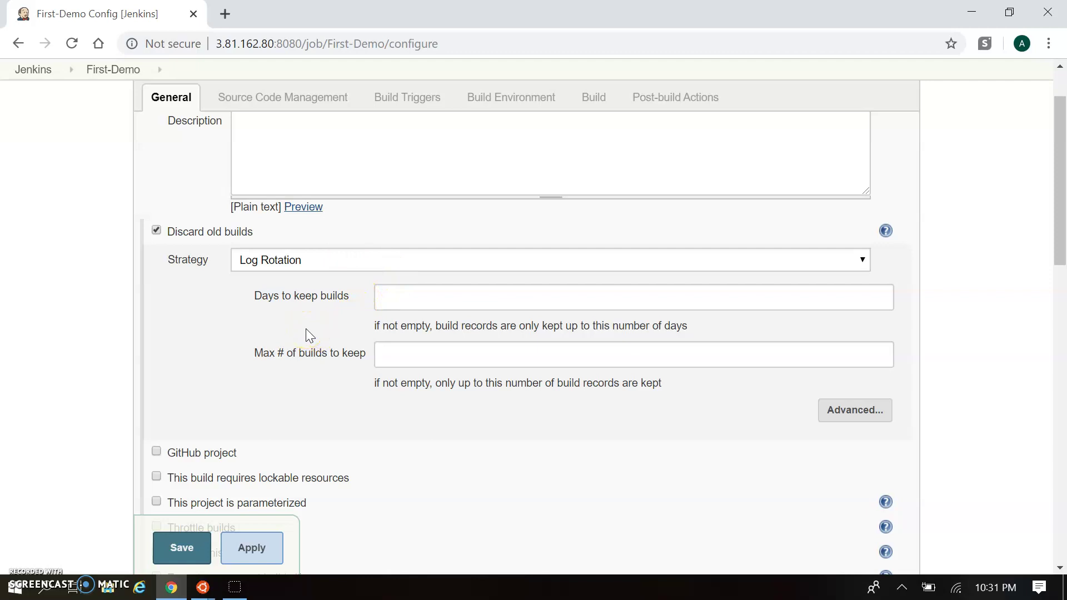
pyautogui.click(460, 308)
pyautogui.click(459, 308)
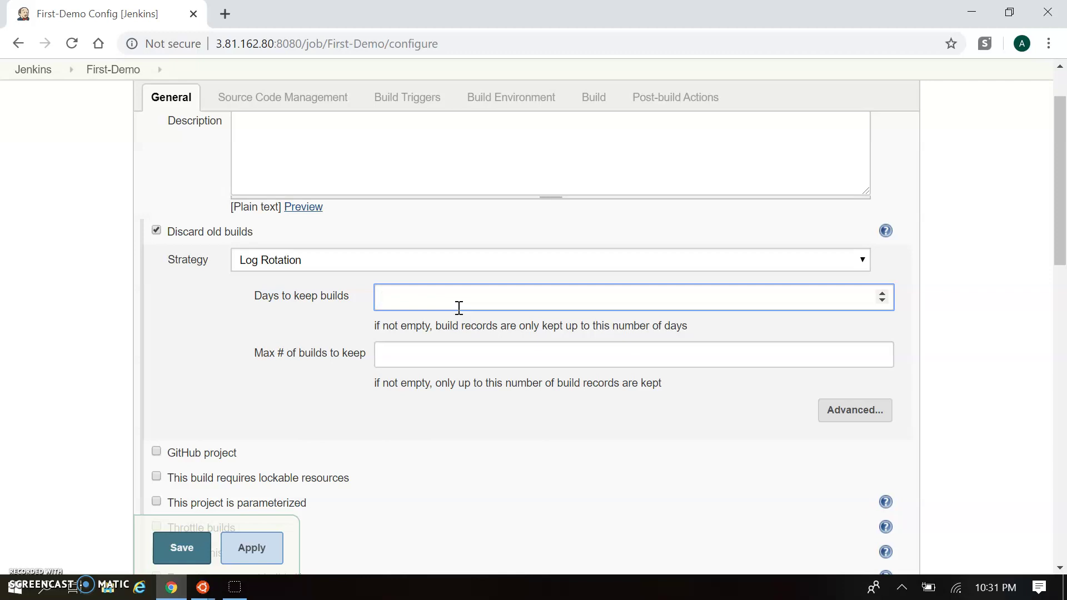
pyautogui.write('30')
pyautogui.press('BackSpace')
pyautogui.press('BackSpace')
pyautogui.click(432, 361)
pyautogui.write('5')
pyautogui.click(534, 445)
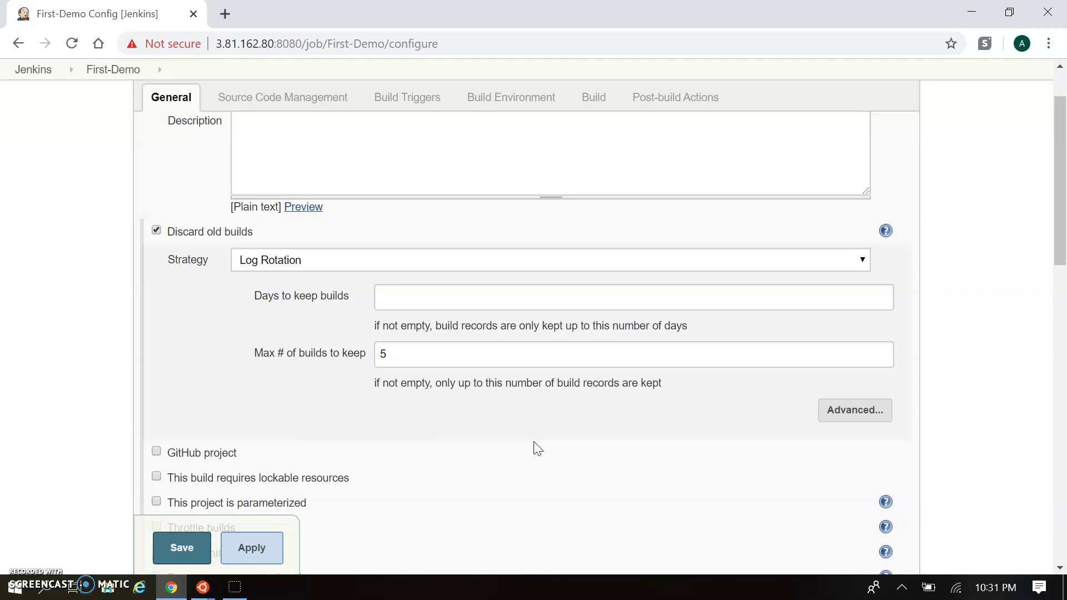
pyautogui.click(212, 231)
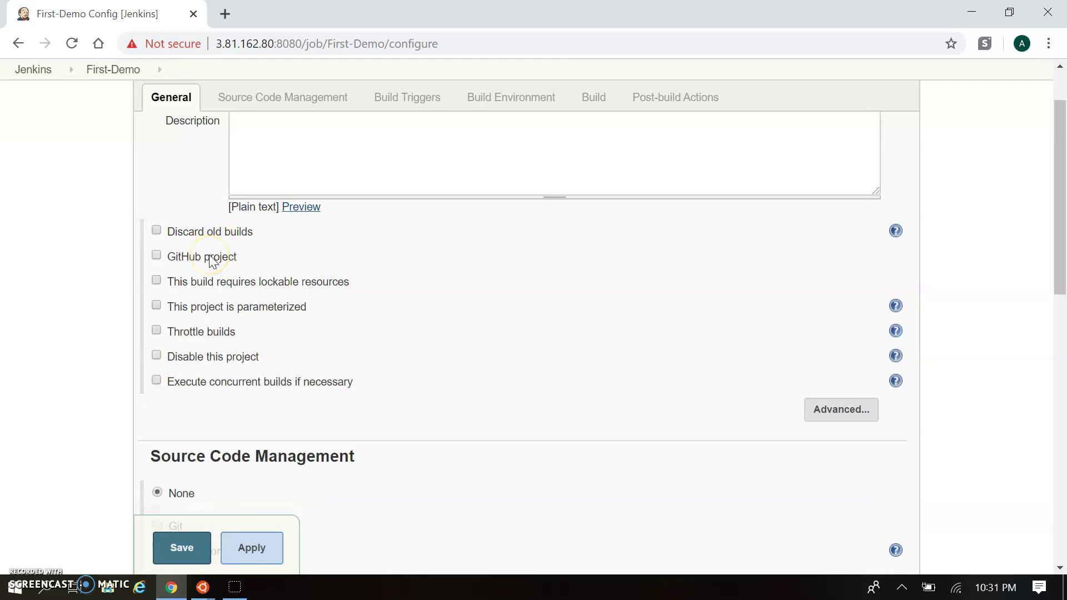
# Try the GitHub project option with its advanced fields and the lockable resources option, turning each off again
pyautogui.click(211, 258)
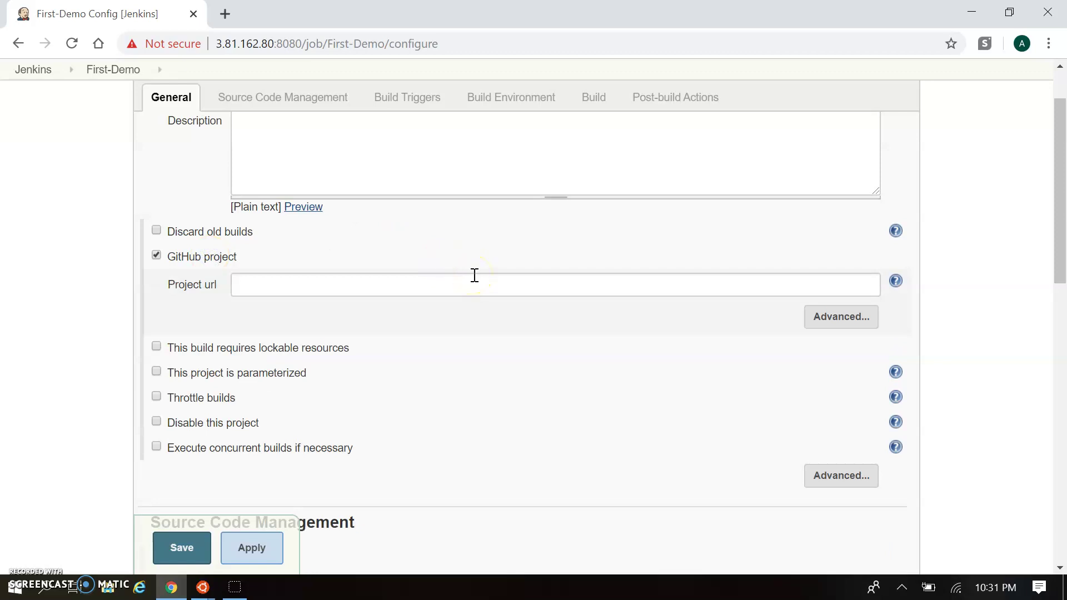
pyautogui.doubleClick(206, 258)
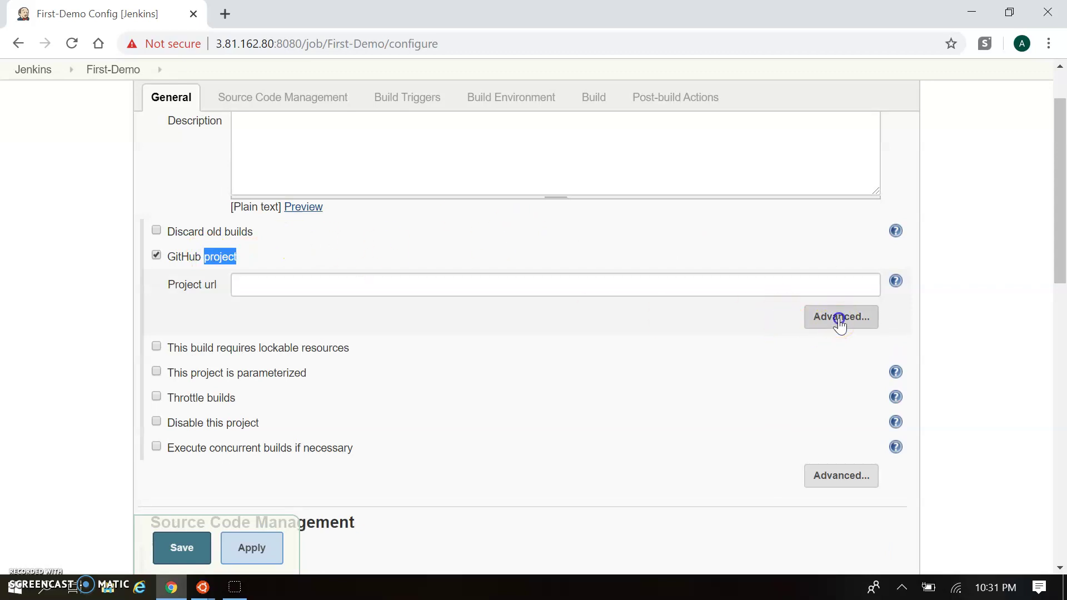
pyautogui.click(840, 318)
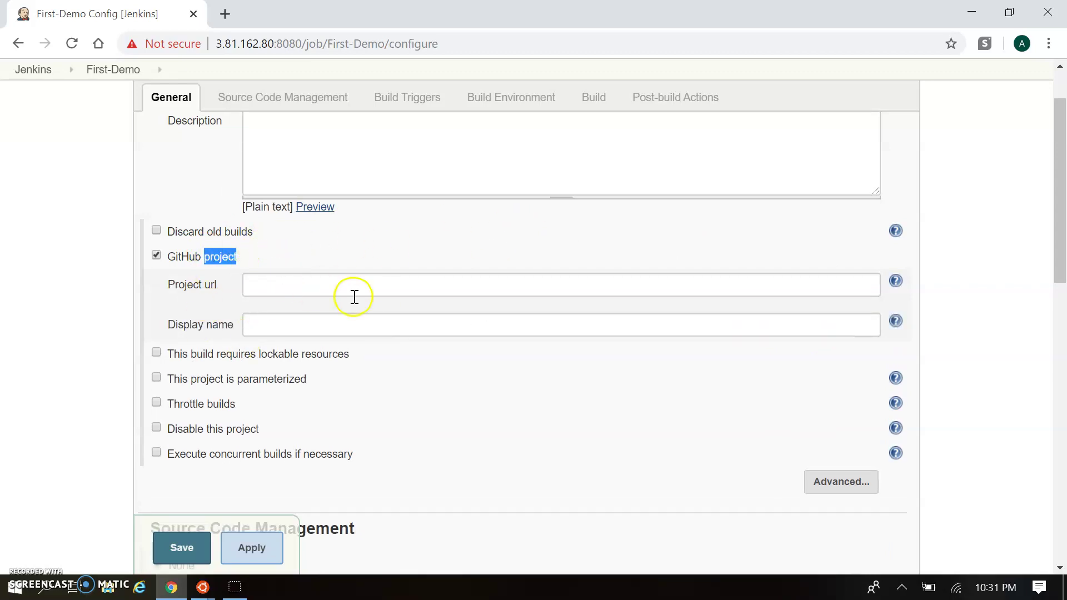
pyautogui.click(156, 256)
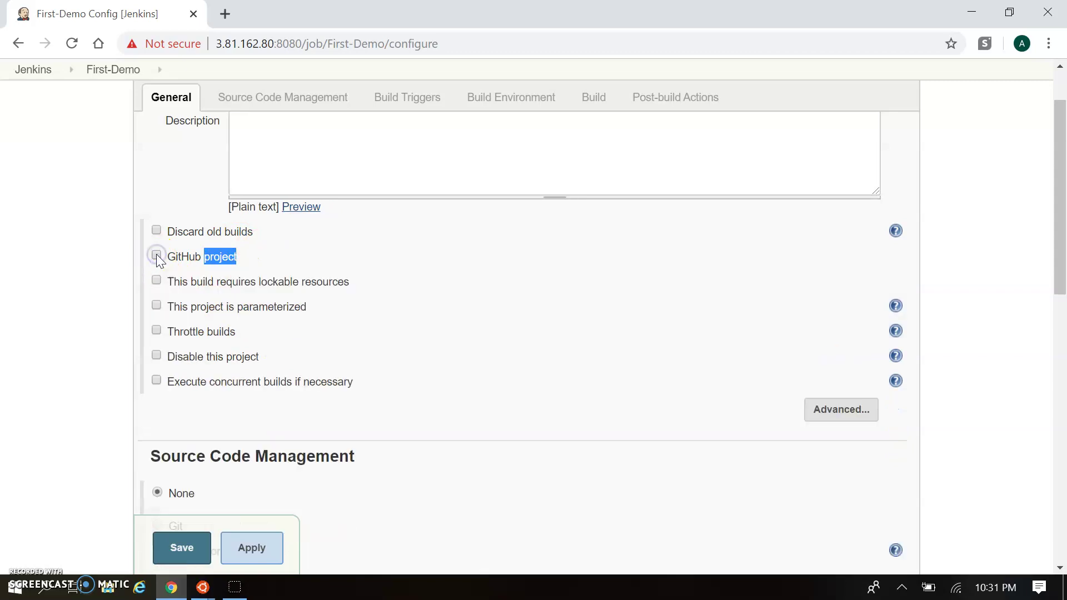
pyautogui.click(316, 287)
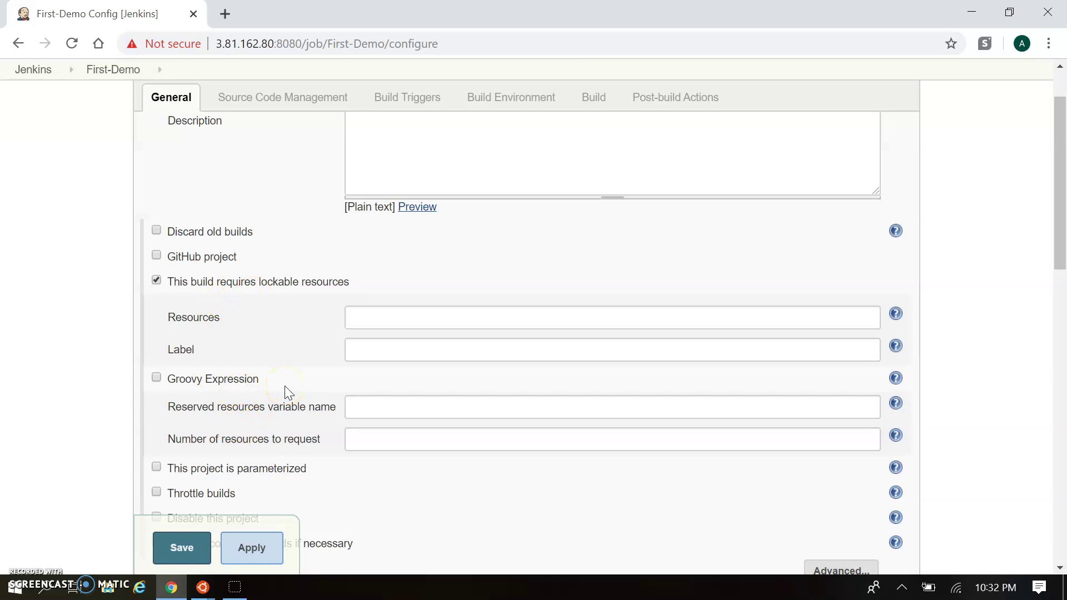
pyautogui.click(304, 285)
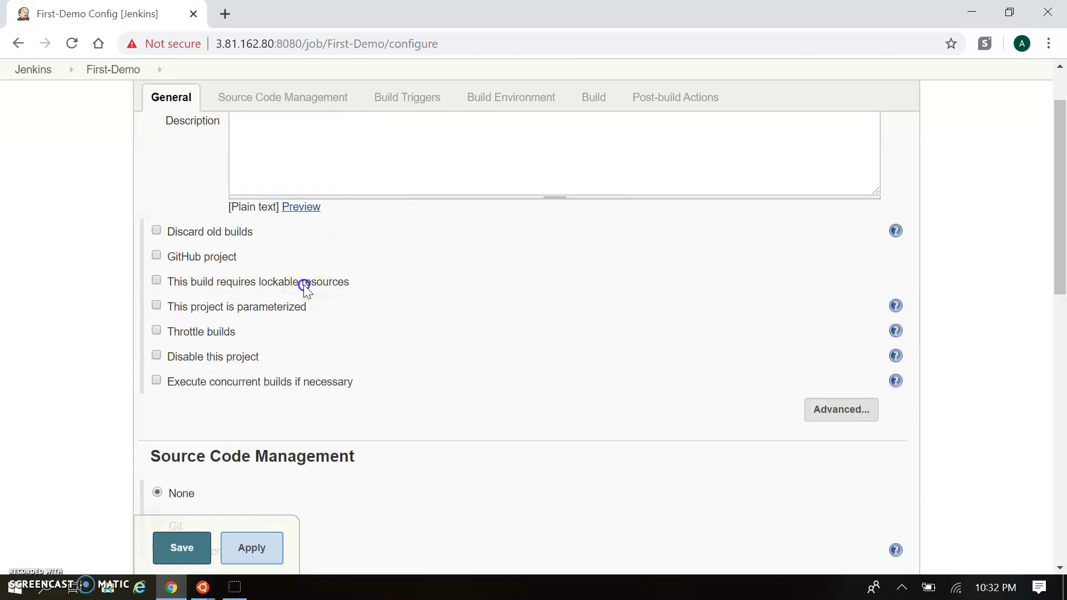
# Make the First-Demo project parameterized
pyautogui.click(239, 307)
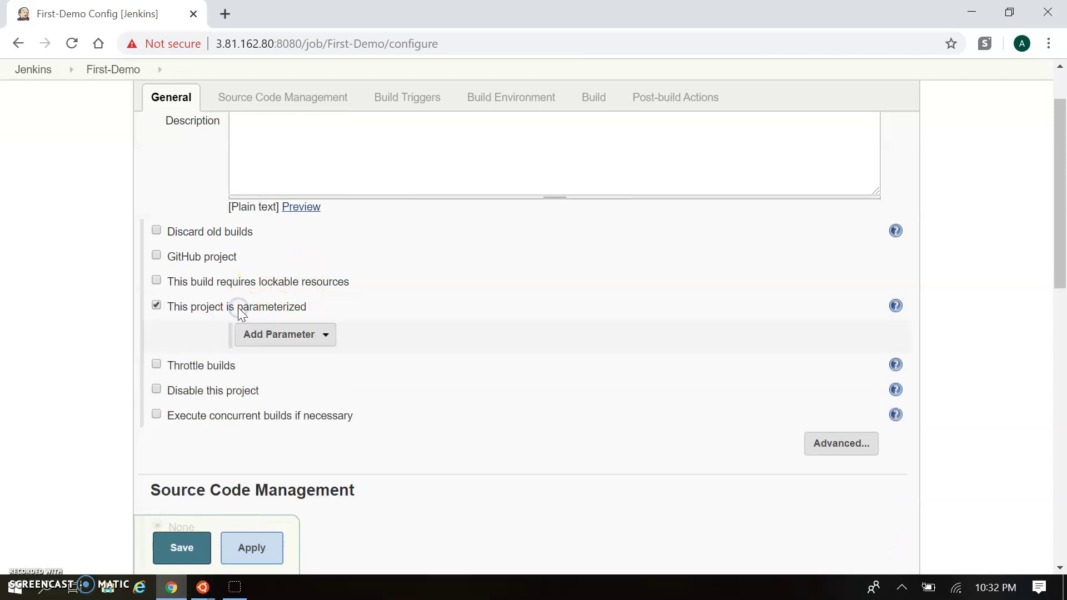
# Try adding a Boolean Parameter and a Choice Parameter to the project, and remove both
pyautogui.click(301, 342)
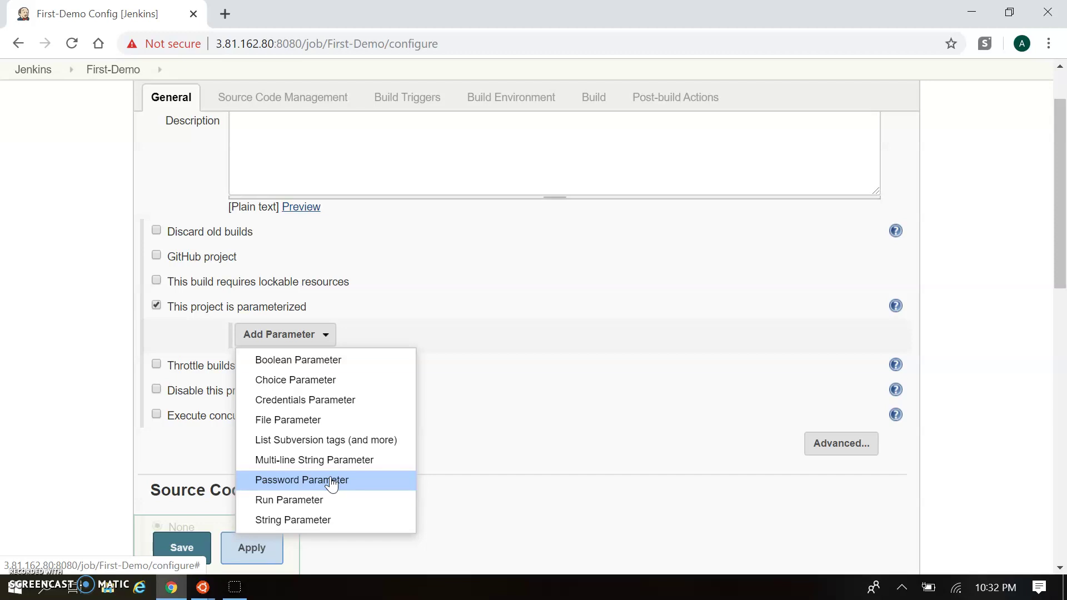
pyautogui.click(339, 382)
pyautogui.click(345, 361)
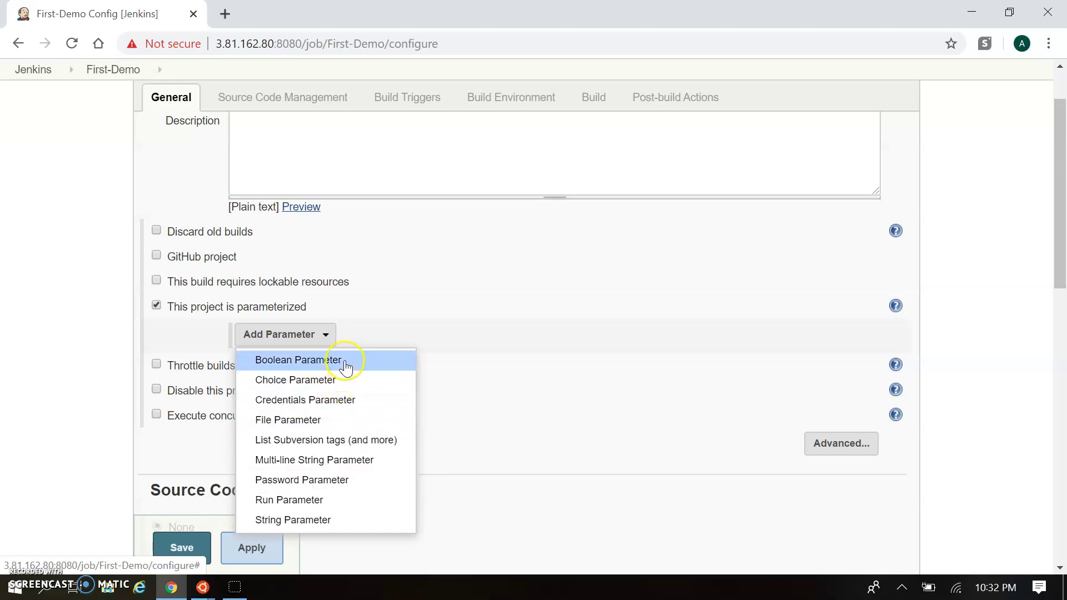
pyautogui.click(346, 364)
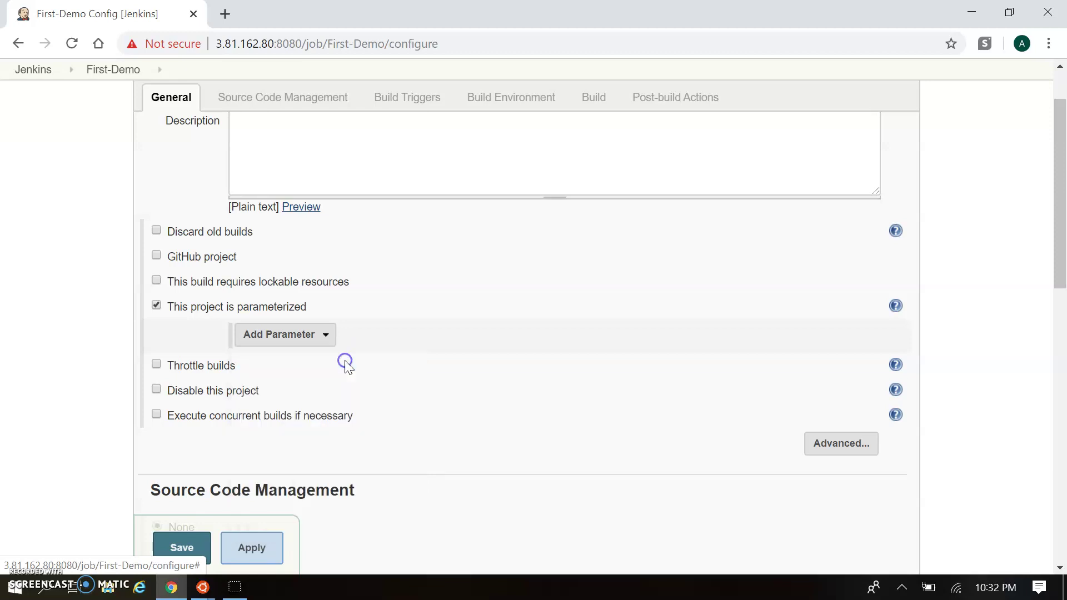
pyautogui.scroll(-4, 346, 362)
pyautogui.scroll(2, 345, 361)
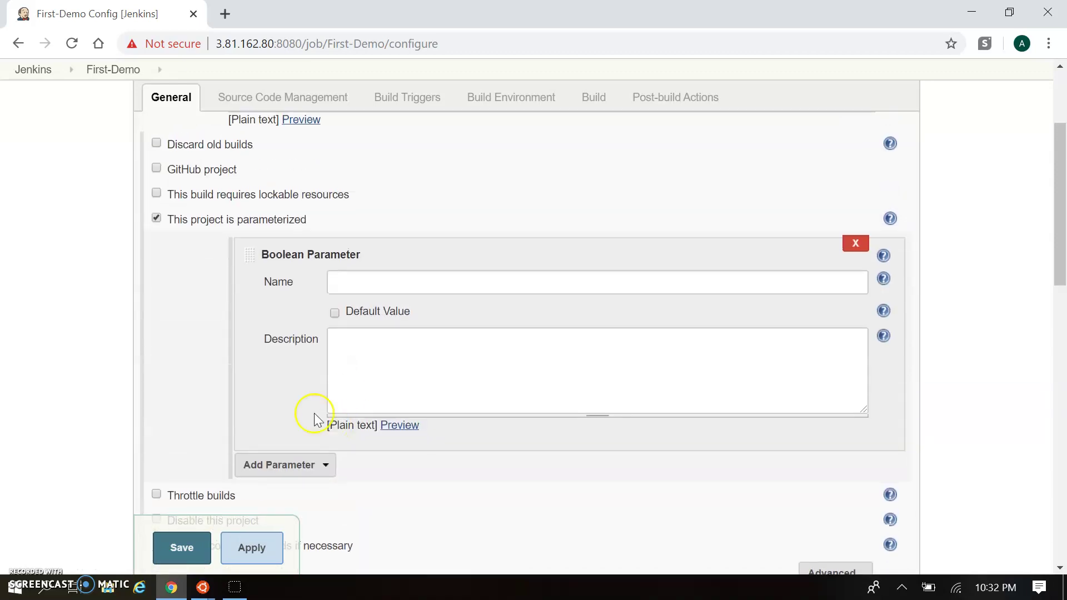
pyautogui.click(314, 463)
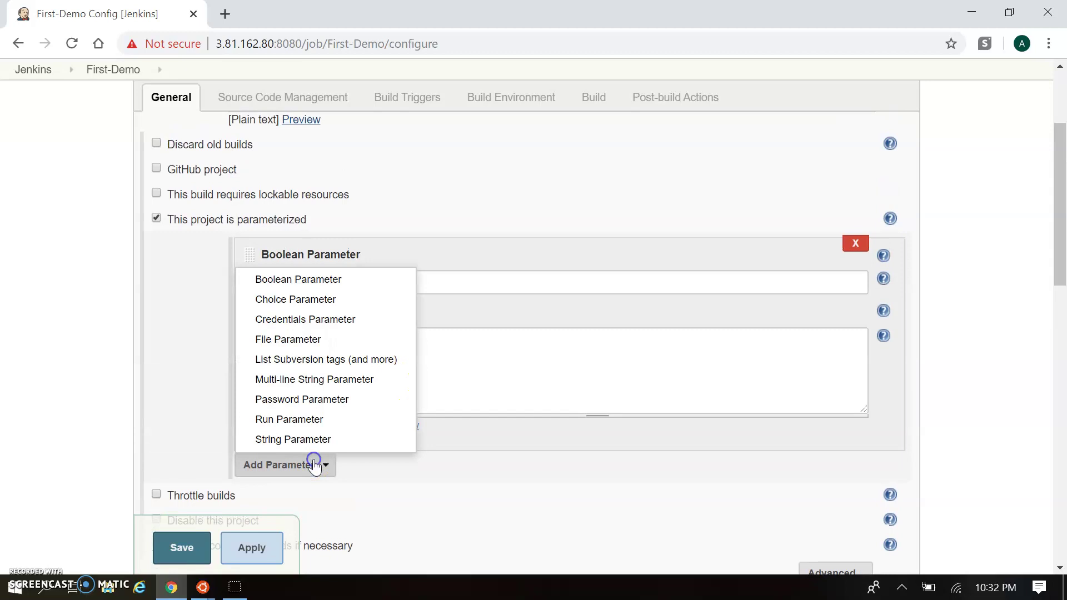
pyautogui.click(320, 303)
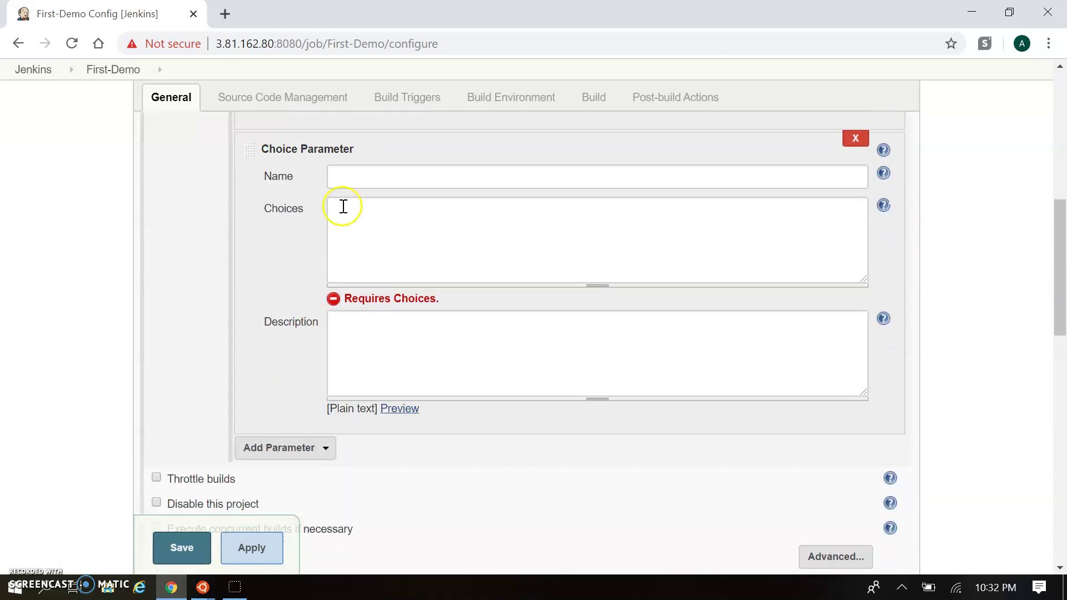
pyautogui.scroll(1, 349, 297)
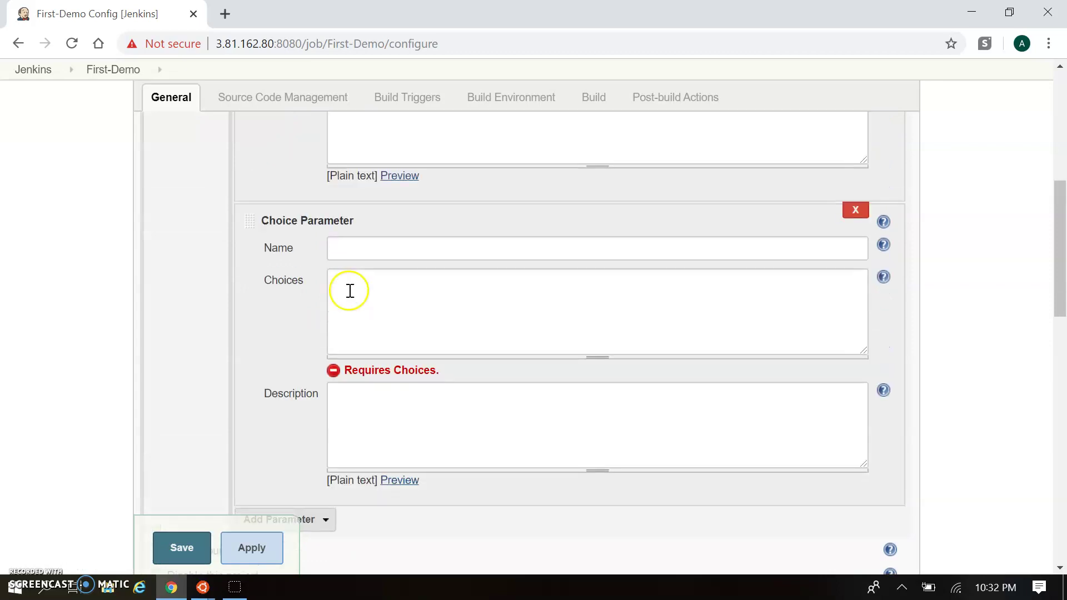
pyautogui.scroll(4, 835, 213)
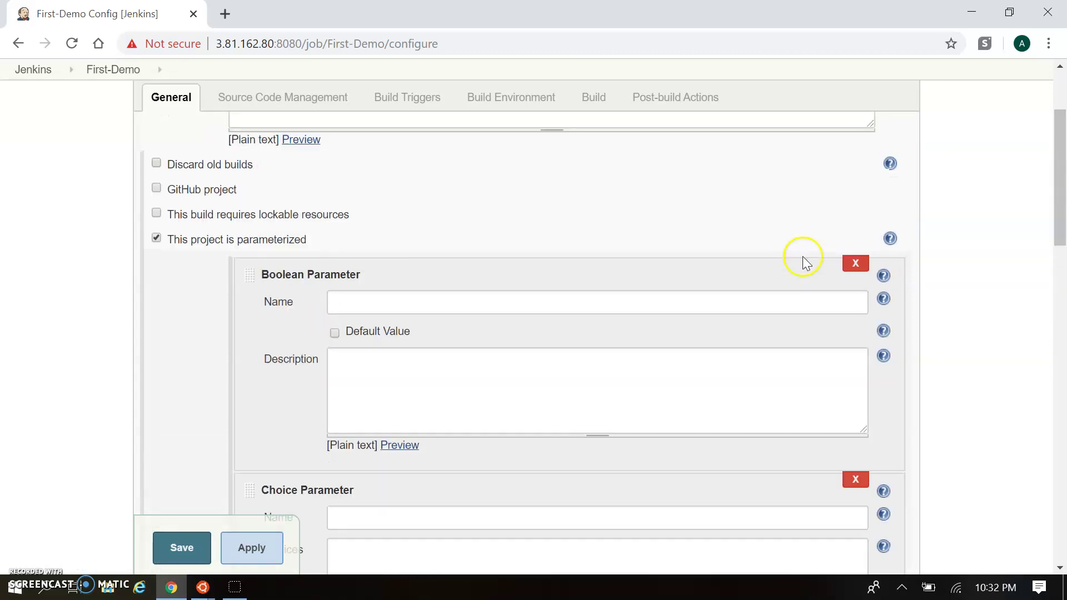
pyautogui.click(857, 271)
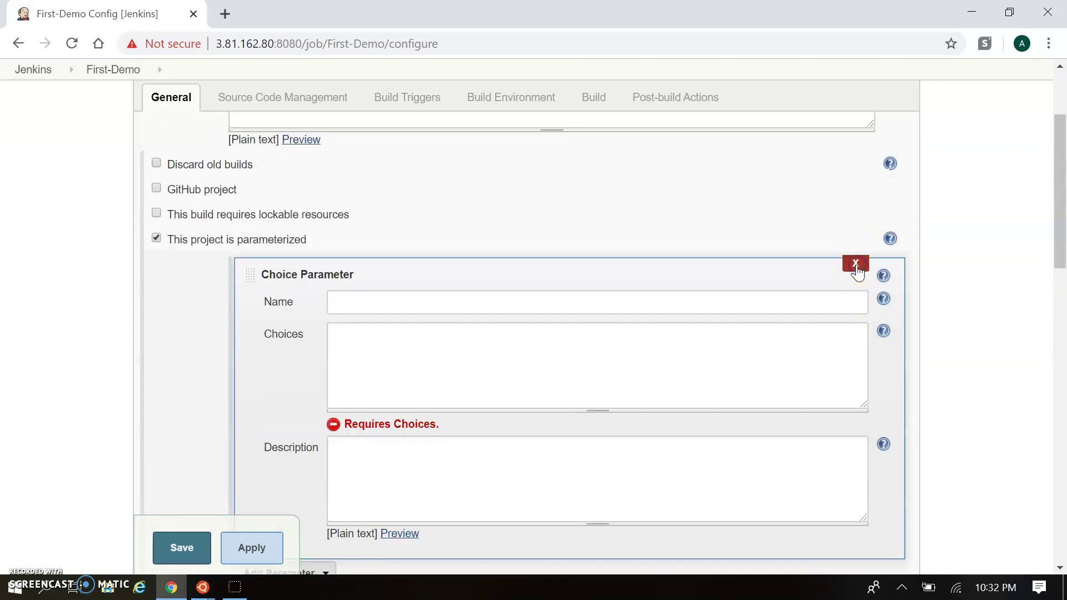
pyautogui.click(856, 264)
# Add a File Parameter to the project, leaving its file location empty
pyautogui.click(310, 268)
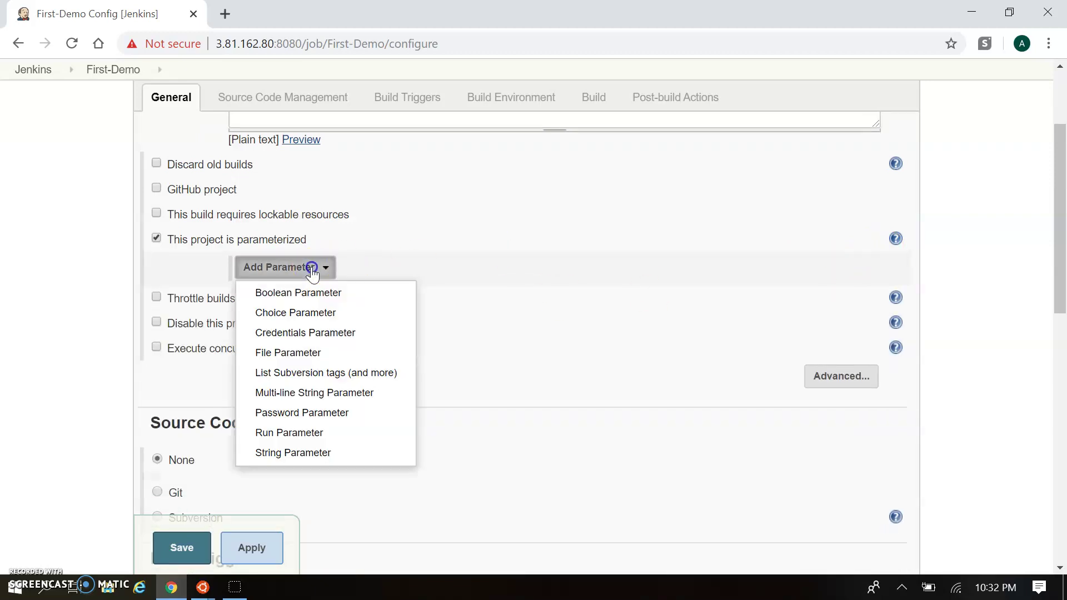
pyautogui.click(327, 356)
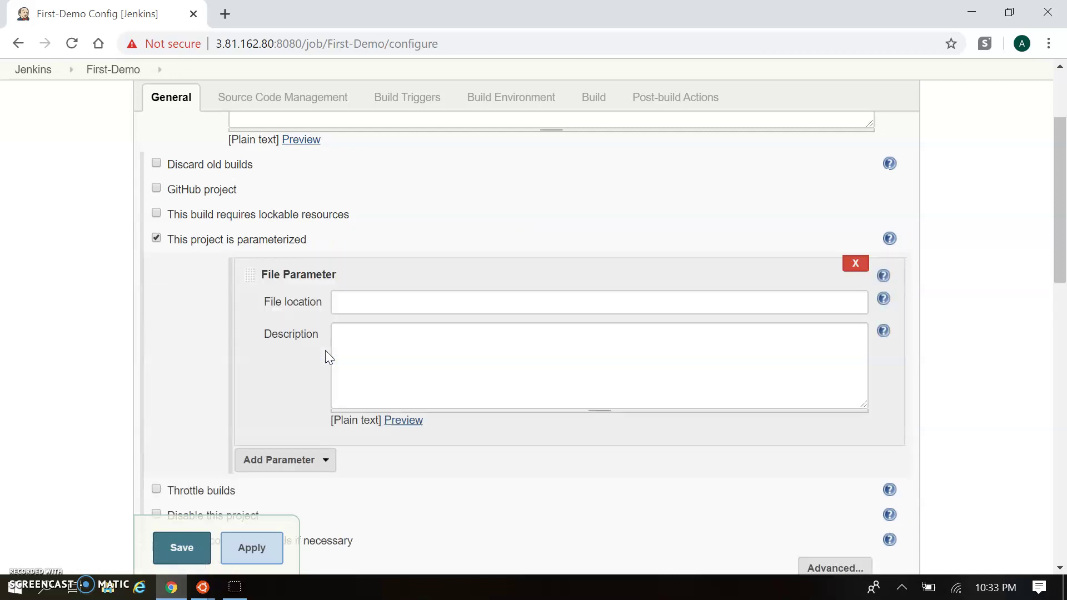
pyautogui.click(363, 309)
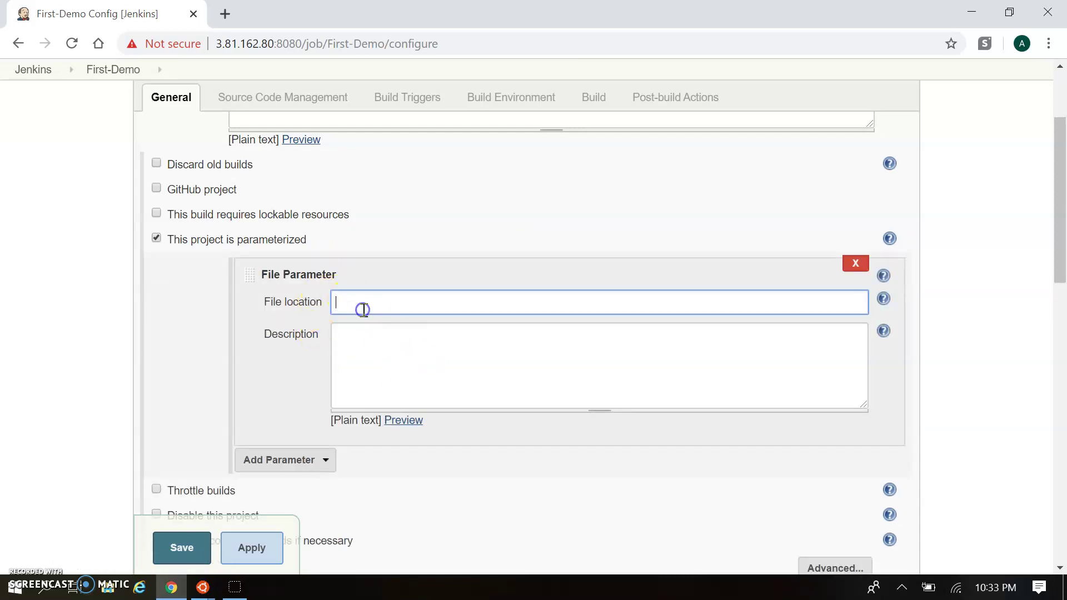
# Add a String Parameter below the File Parameter and name it branch
pyautogui.click(306, 461)
pyautogui.click(310, 433)
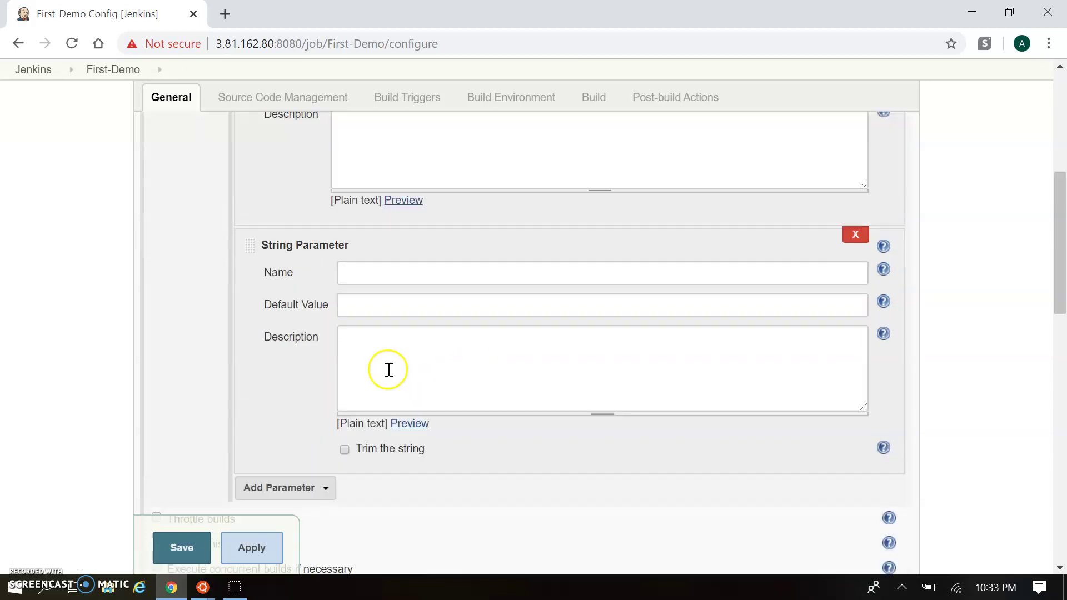
pyautogui.click(357, 199)
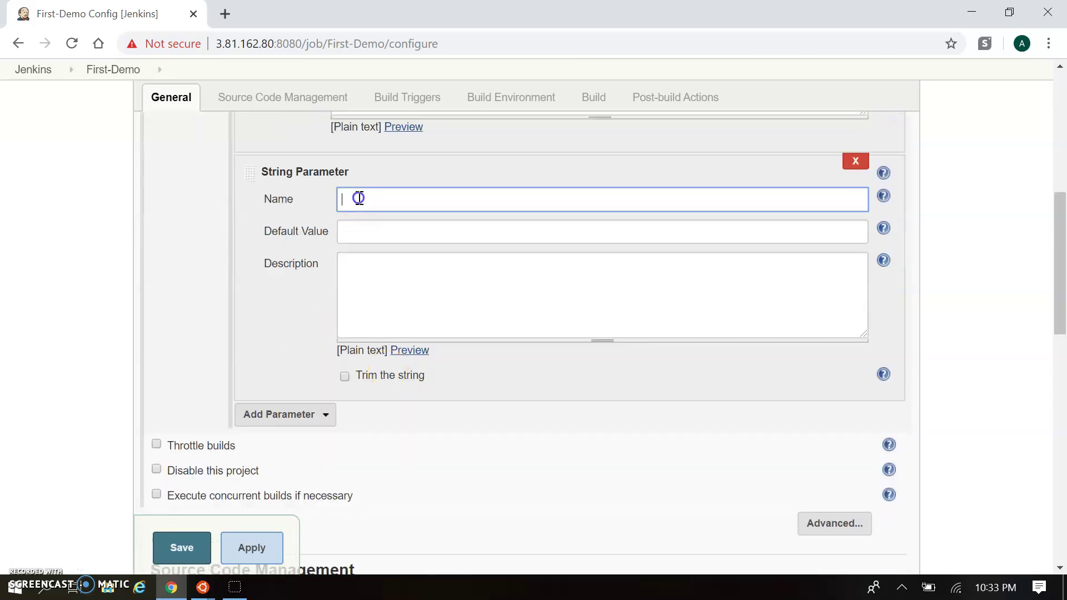
pyautogui.click(354, 229)
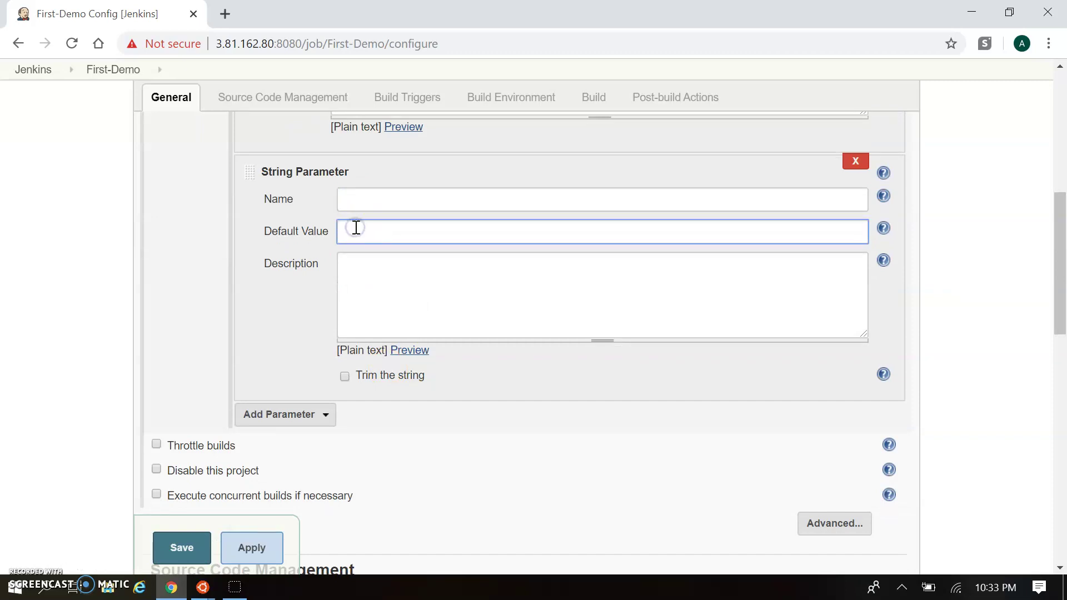
pyautogui.click(359, 207)
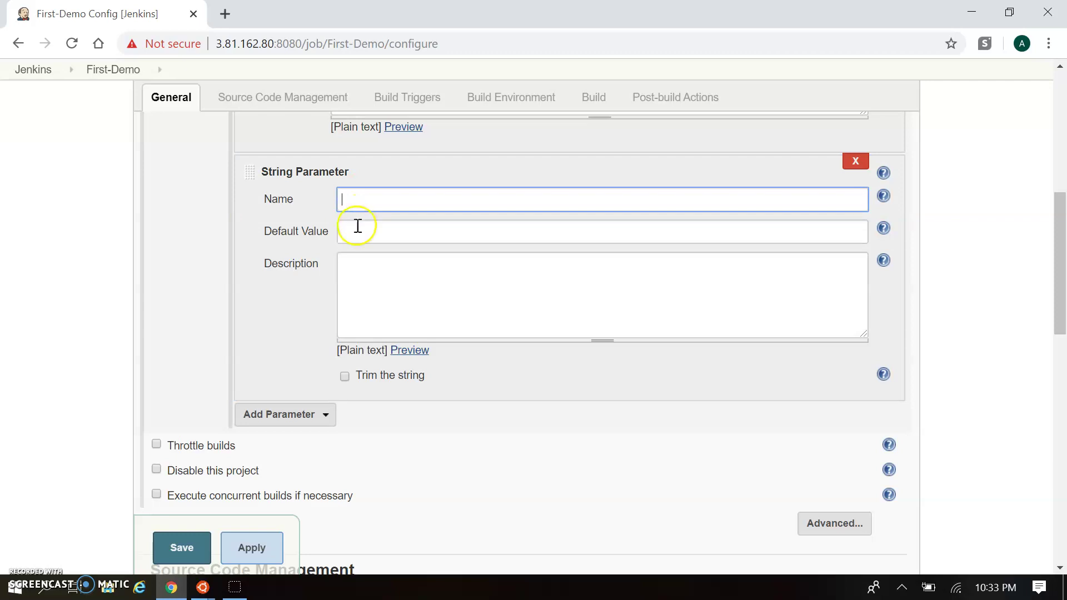
pyautogui.click(358, 226)
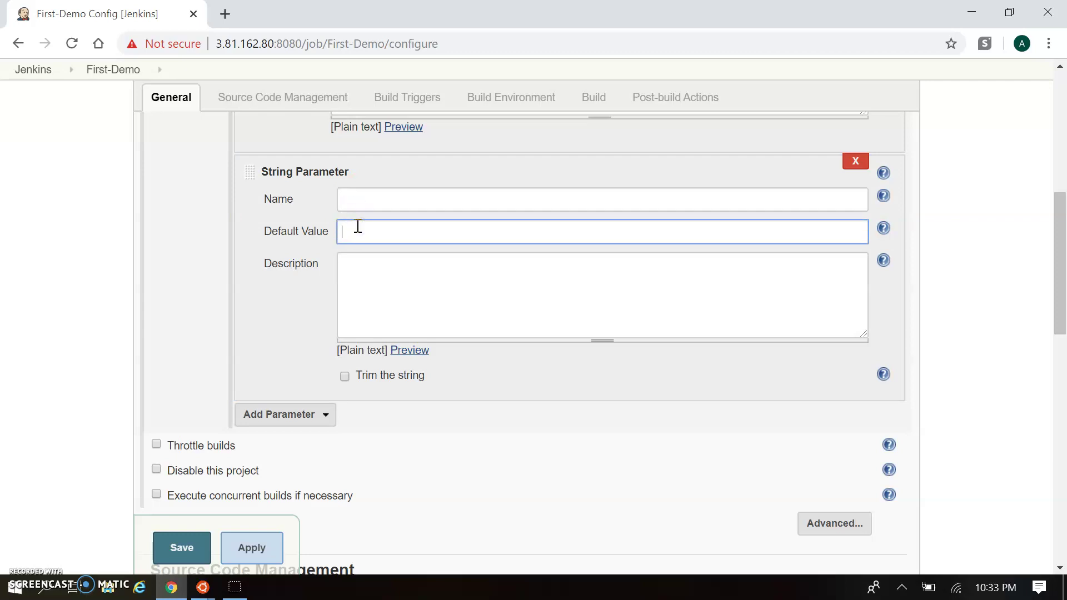
pyautogui.click(361, 207)
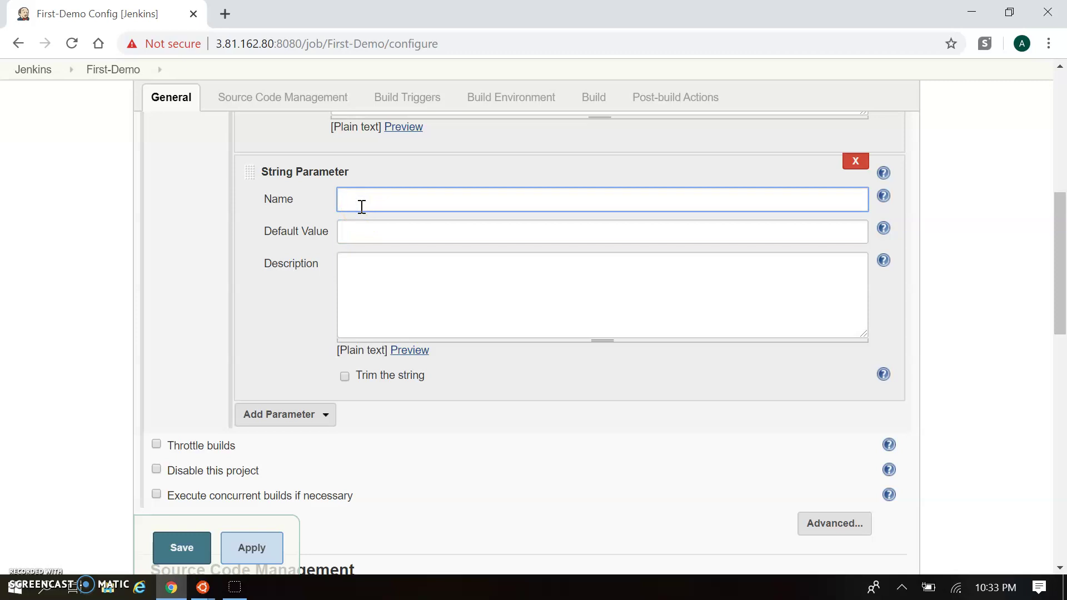
pyautogui.write('branch')
pyautogui.press('Tab')
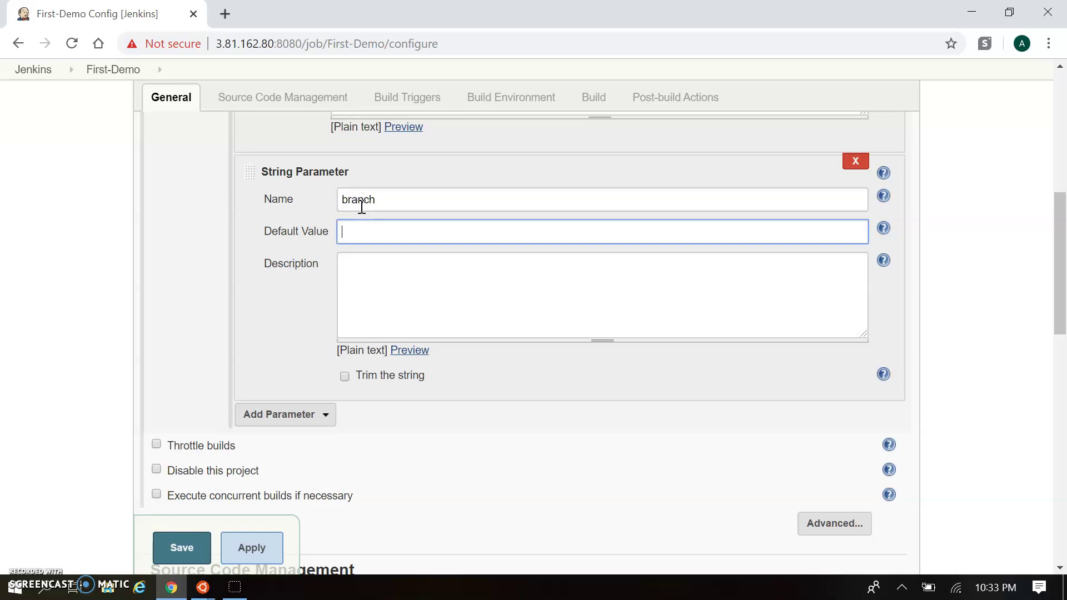
# Set the branch parameter's default value to master, and turn off parameterization for the project
pyautogui.write('master')
pyautogui.scroll(5, 361, 207)
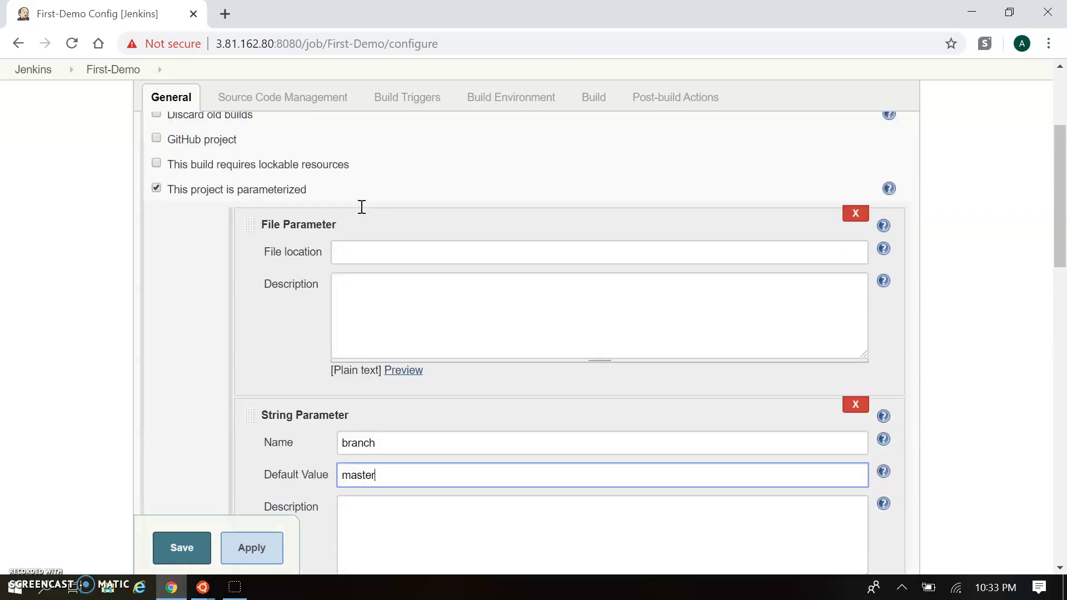
pyautogui.click(244, 194)
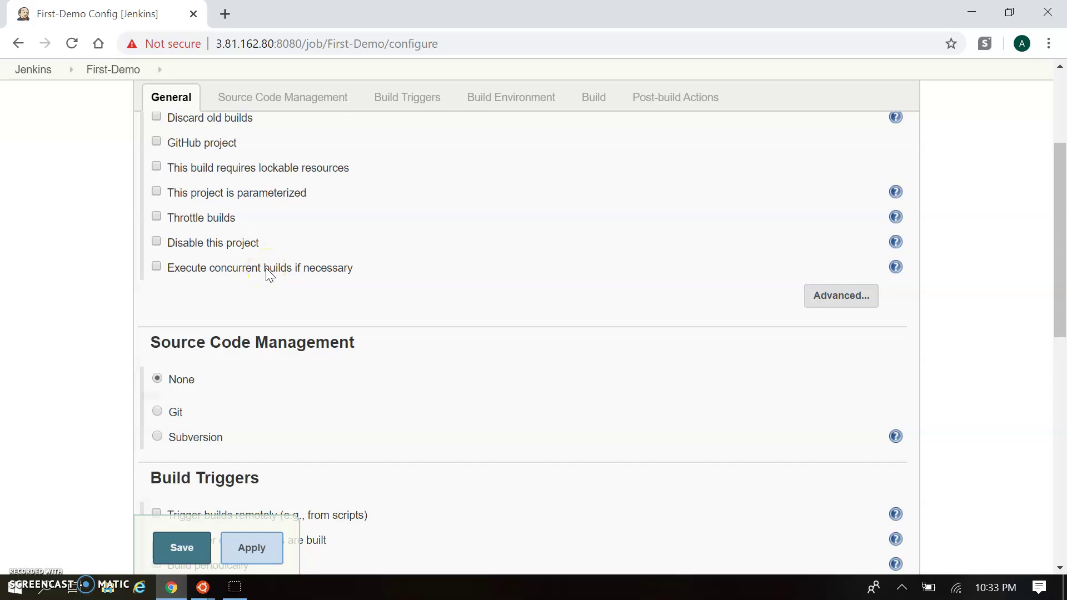
# Set source code management to Git and review its repository URL, credentials and branch settings, leaving them unchanged
pyautogui.scroll(-3, 266, 268)
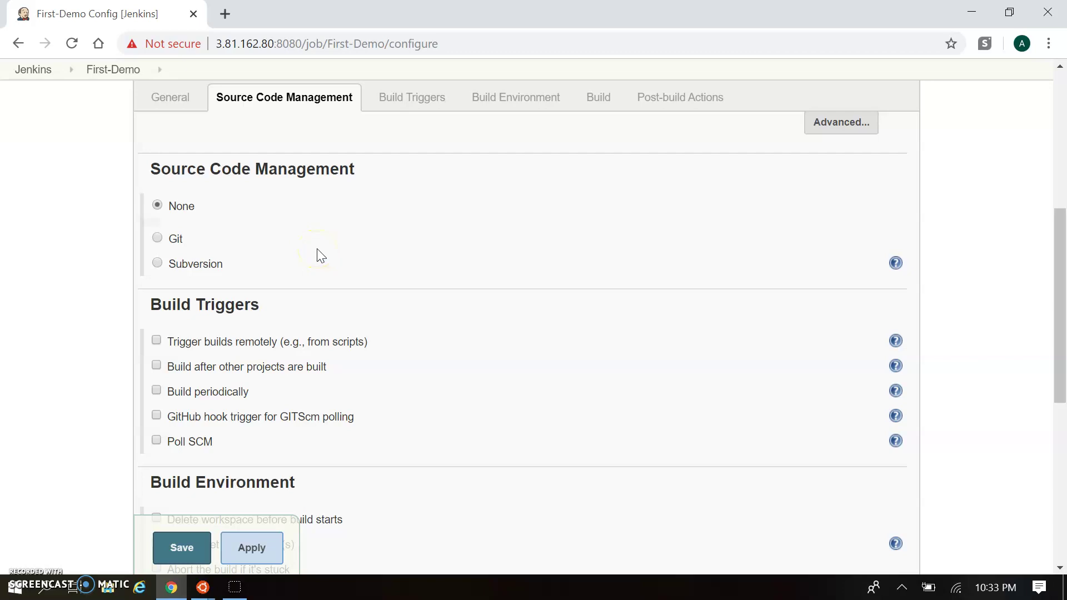
pyautogui.click(157, 237)
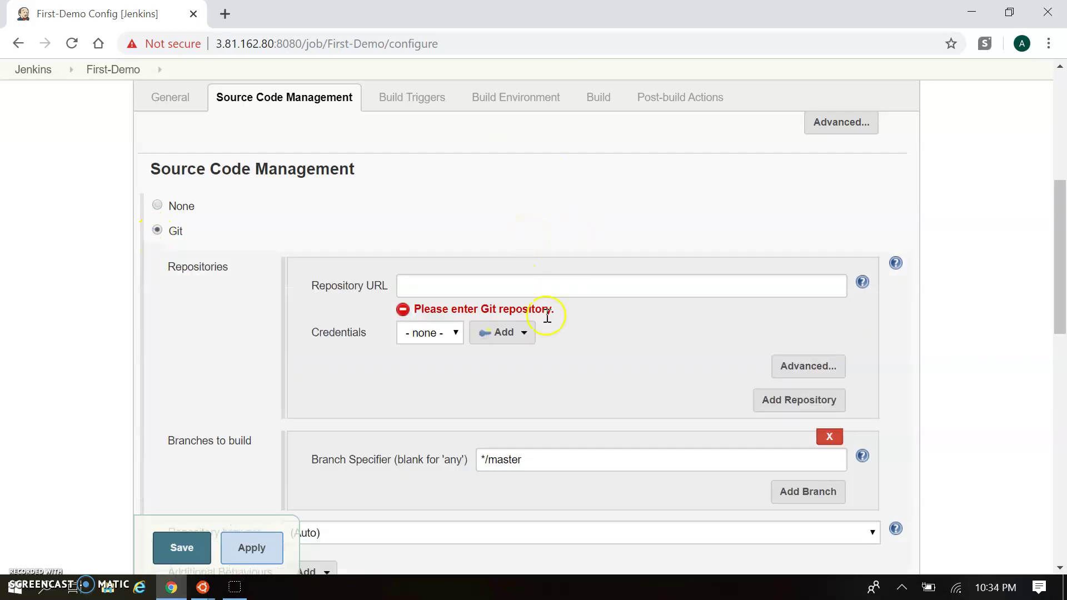
pyautogui.click(496, 288)
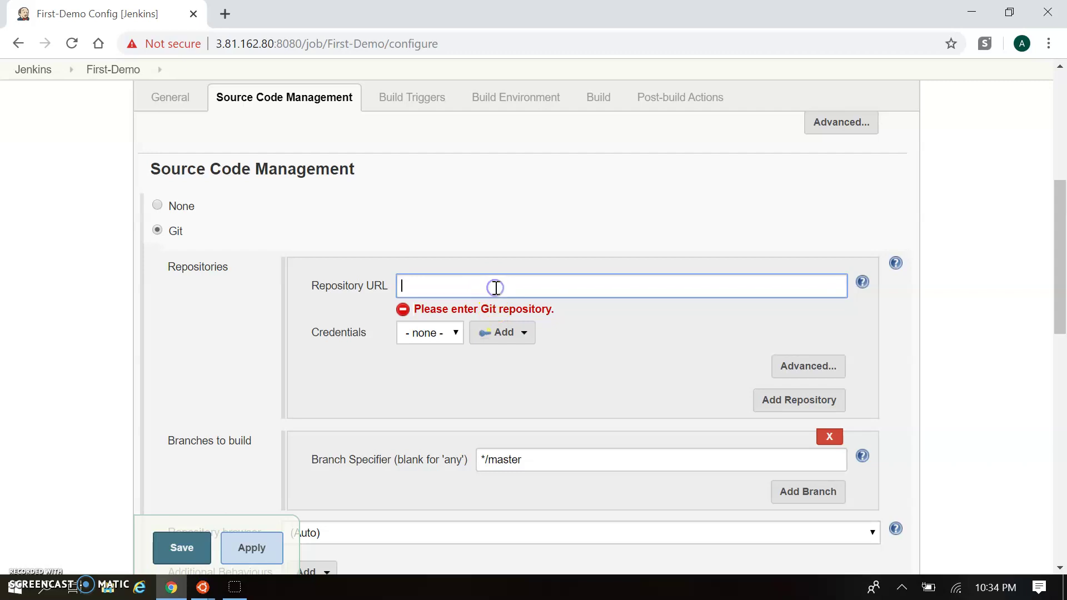
pyautogui.click(427, 331)
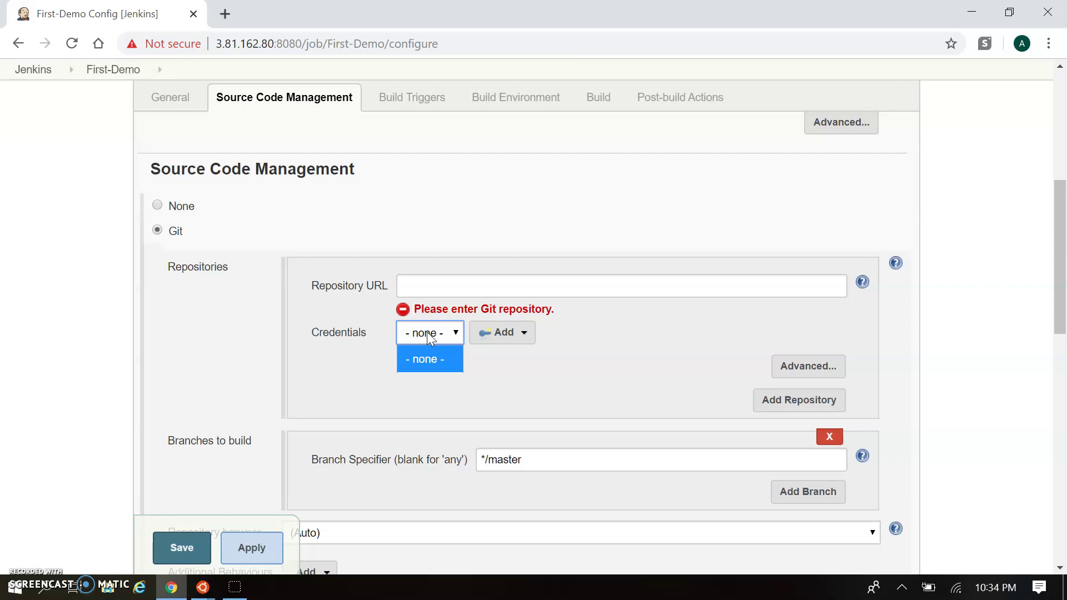
pyautogui.scroll(-2, 429, 336)
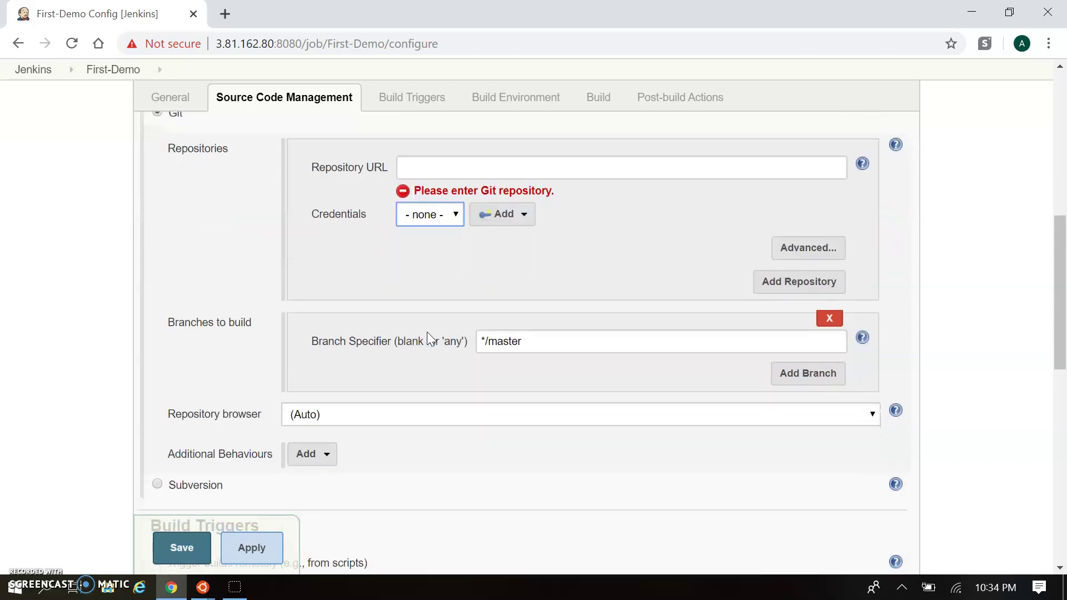
pyautogui.scroll(2, 428, 336)
pyautogui.scroll(-3, 430, 337)
# Try the option to trigger builds remotely, review its authentication token settings, and turn it off
pyautogui.scroll(-5, 427, 333)
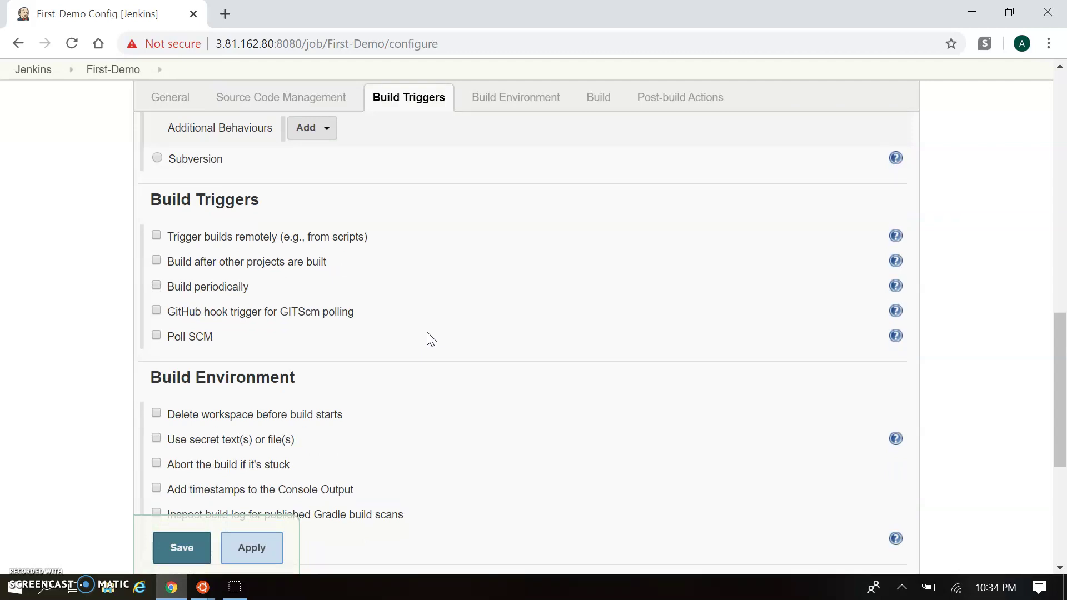
pyautogui.click(224, 238)
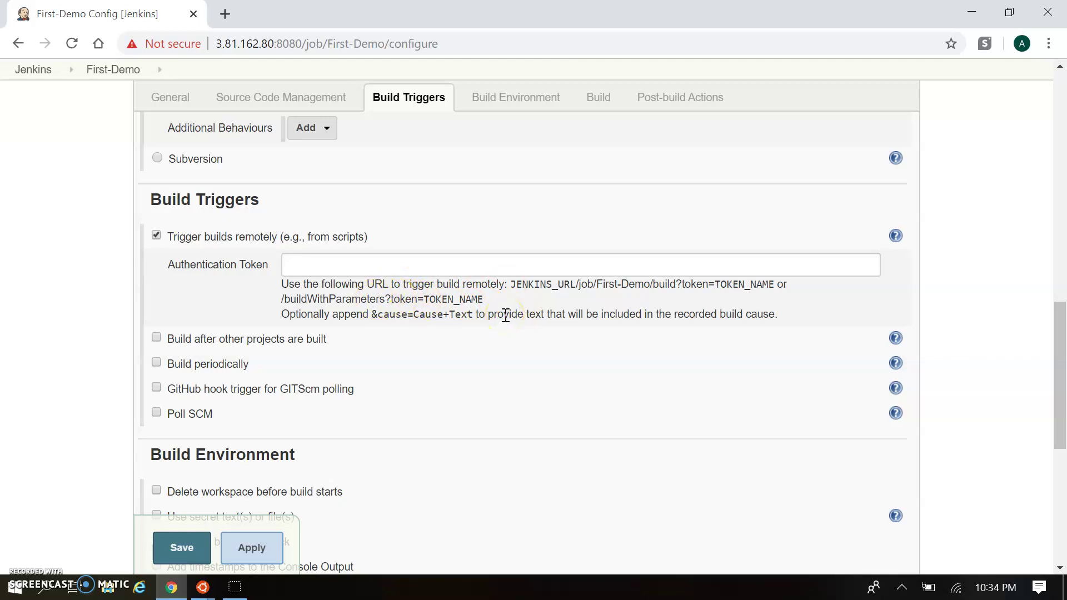
pyautogui.click(316, 237)
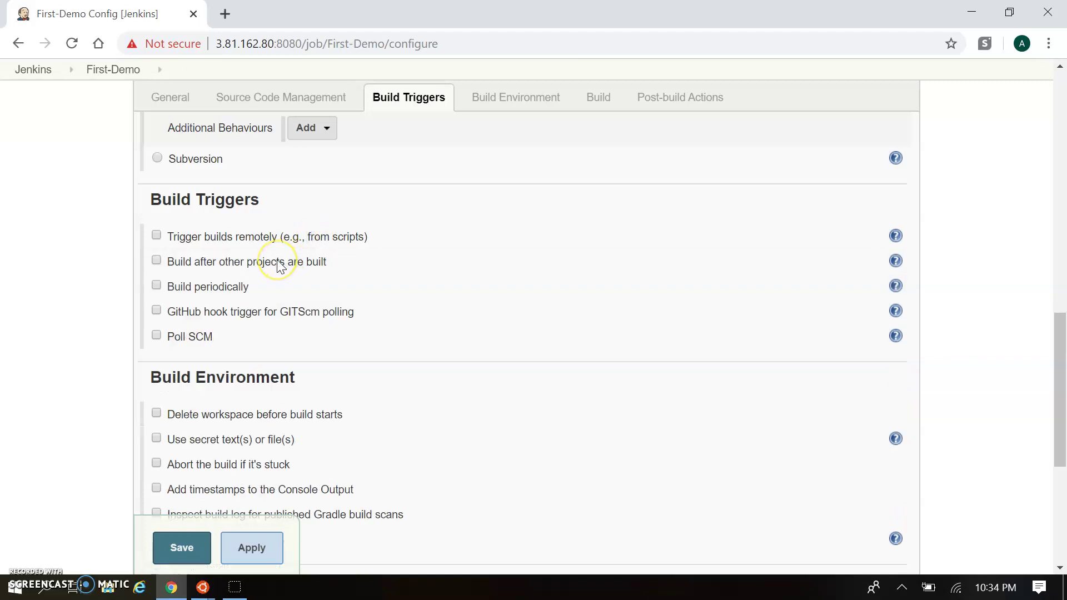
# Enable the periodic build trigger and enter ***** as its schedule
pyautogui.click(233, 289)
pyautogui.click(421, 355)
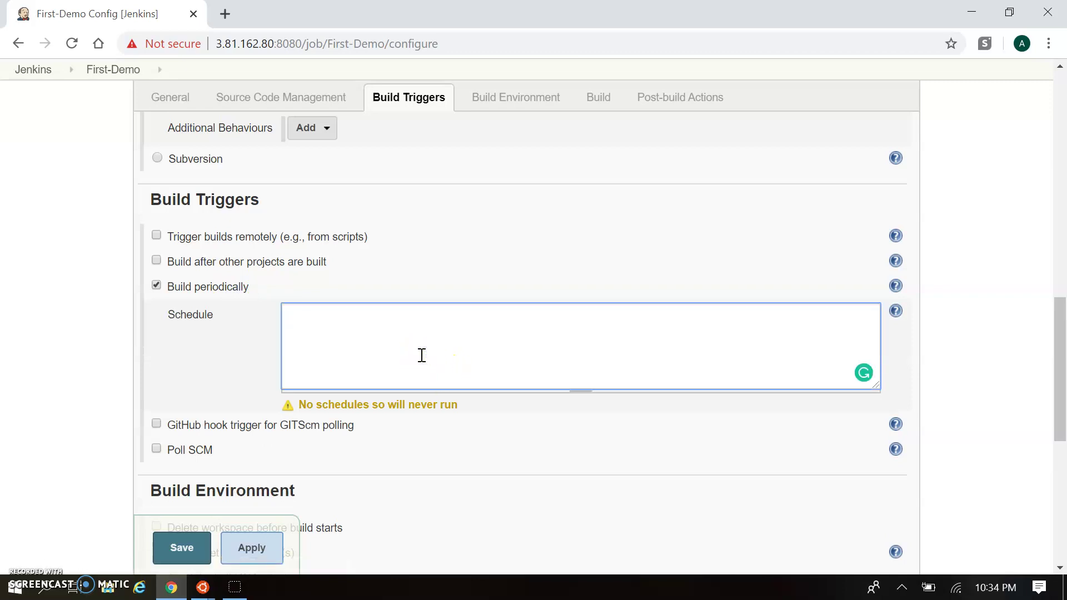
pyautogui.write('*****')
# Show the help for the build schedule and examine how the cron fields and operators are written
pyautogui.click(896, 312)
pyautogui.scroll(-3, 898, 316)
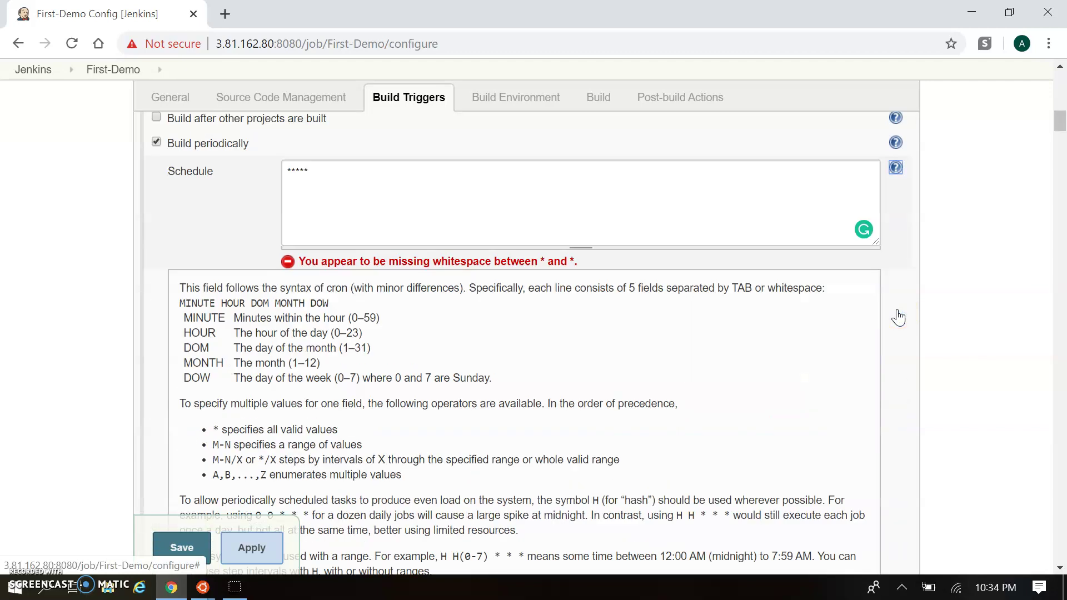
pyautogui.scroll(-2, 689, 278)
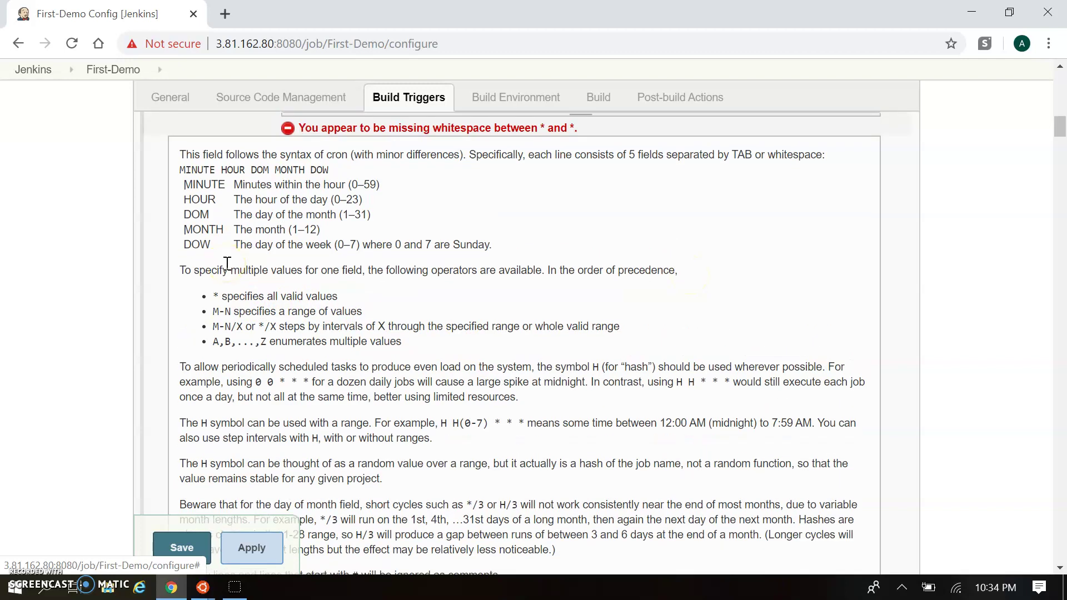
pyautogui.scroll(1, 225, 262)
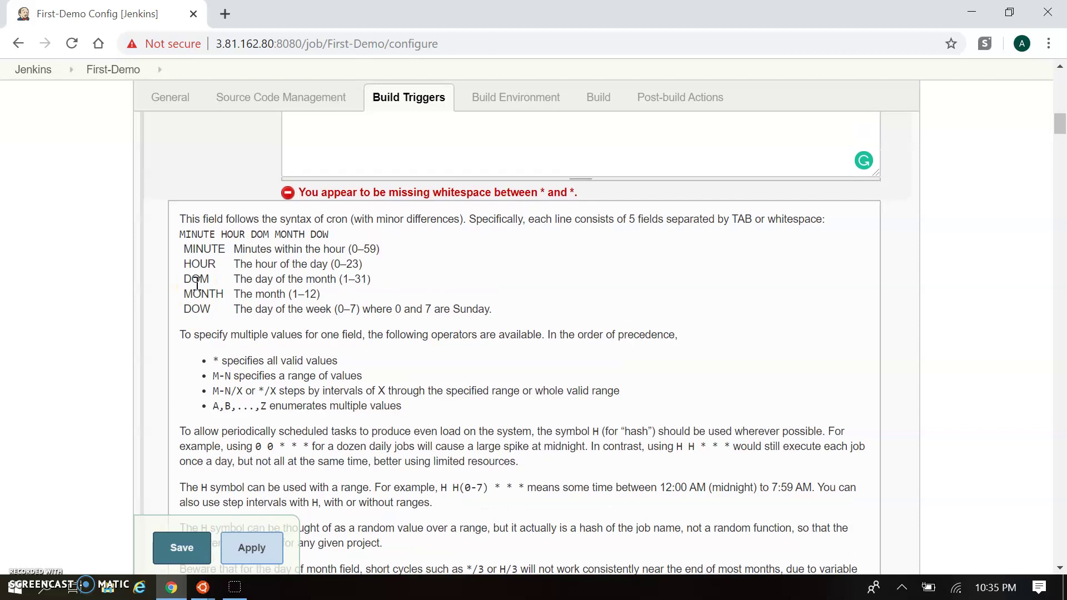
pyautogui.scroll(3, 198, 283)
pyautogui.click(321, 260)
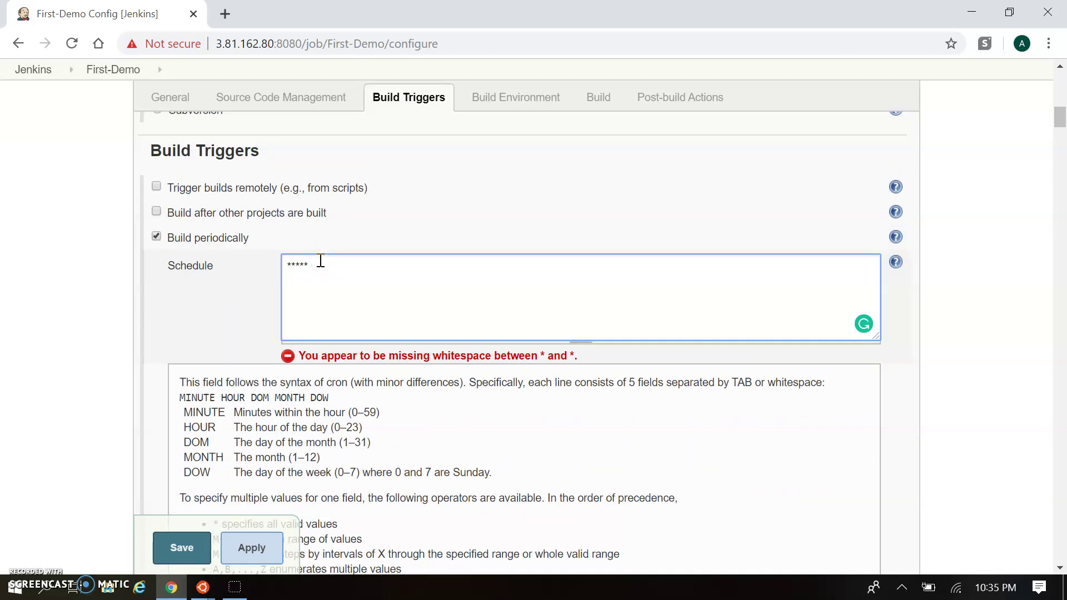
pyautogui.click(320, 260)
pyautogui.press('Home')
pyautogui.scroll(-15, 321, 264)
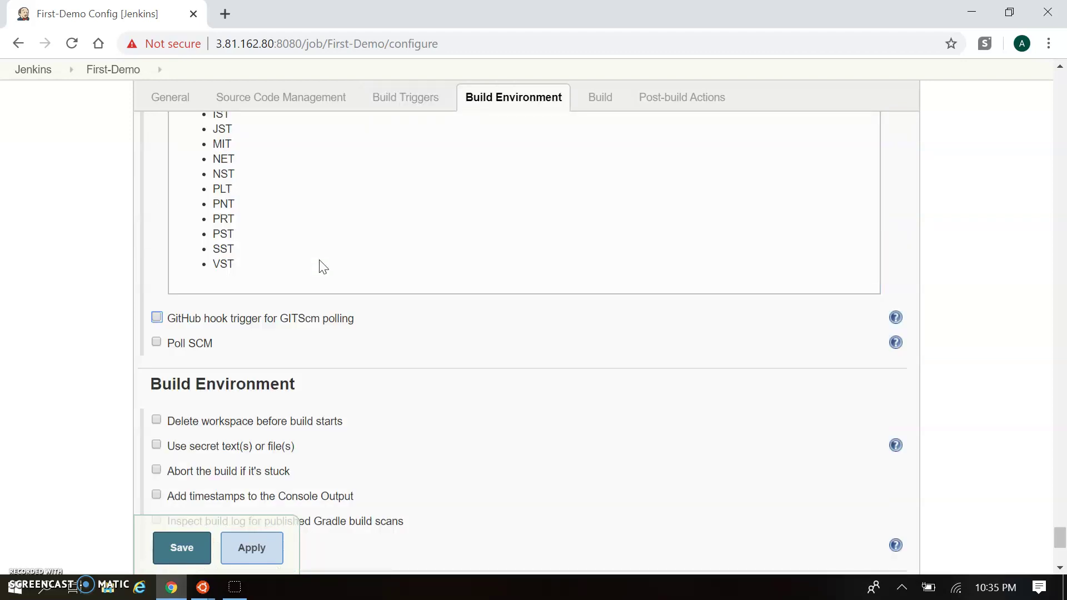
pyautogui.scroll(-2, 322, 265)
pyautogui.scroll(8, 321, 265)
pyautogui.scroll(20, 323, 266)
pyautogui.scroll(20, 322, 266)
pyautogui.scroll(20, 323, 266)
pyautogui.scroll(20, 322, 266)
pyautogui.scroll(-20, 322, 266)
pyautogui.scroll(5, 322, 266)
pyautogui.scroll(20, 323, 266)
pyautogui.scroll(-20, 322, 266)
pyautogui.scroll(2, 322, 267)
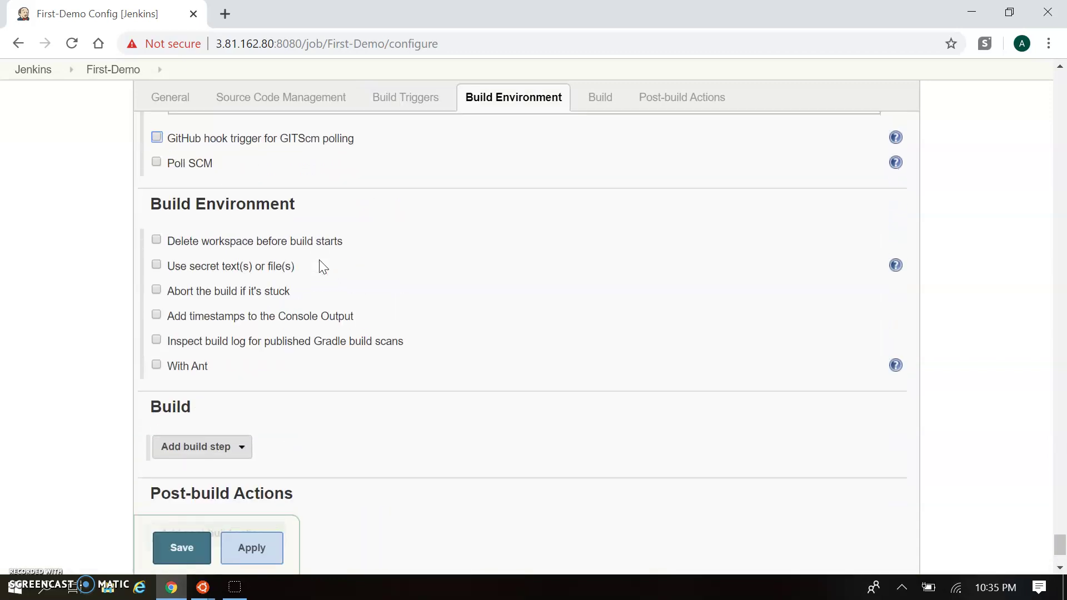
# Enable the GitHub hook trigger for GITScm polling in the project's build triggers
pyautogui.scroll(2, 322, 266)
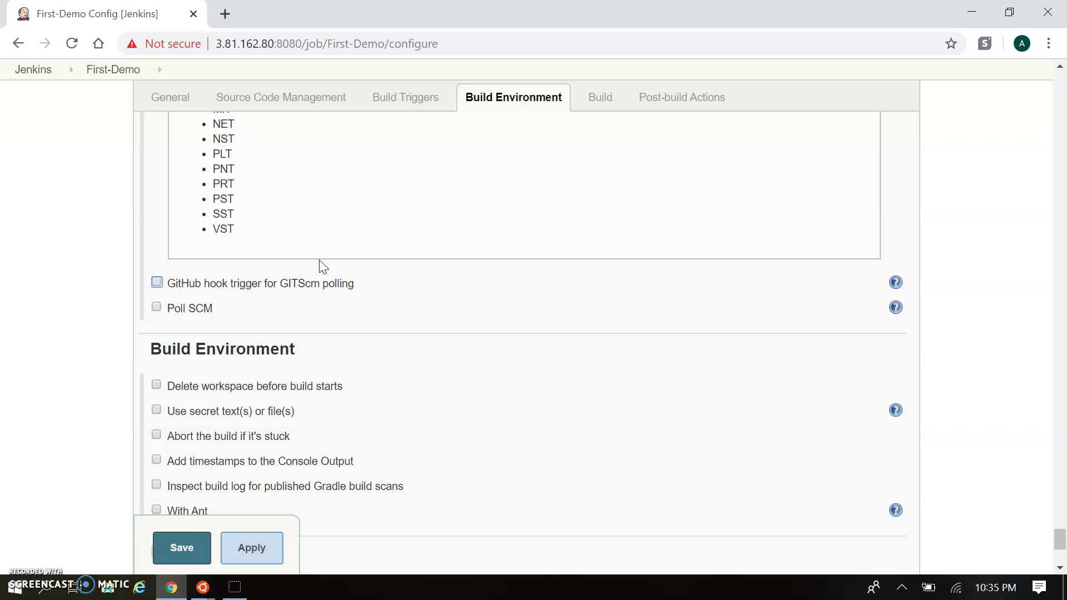
pyautogui.click(284, 280)
pyautogui.scroll(-3, 285, 283)
pyautogui.scroll(1, 285, 283)
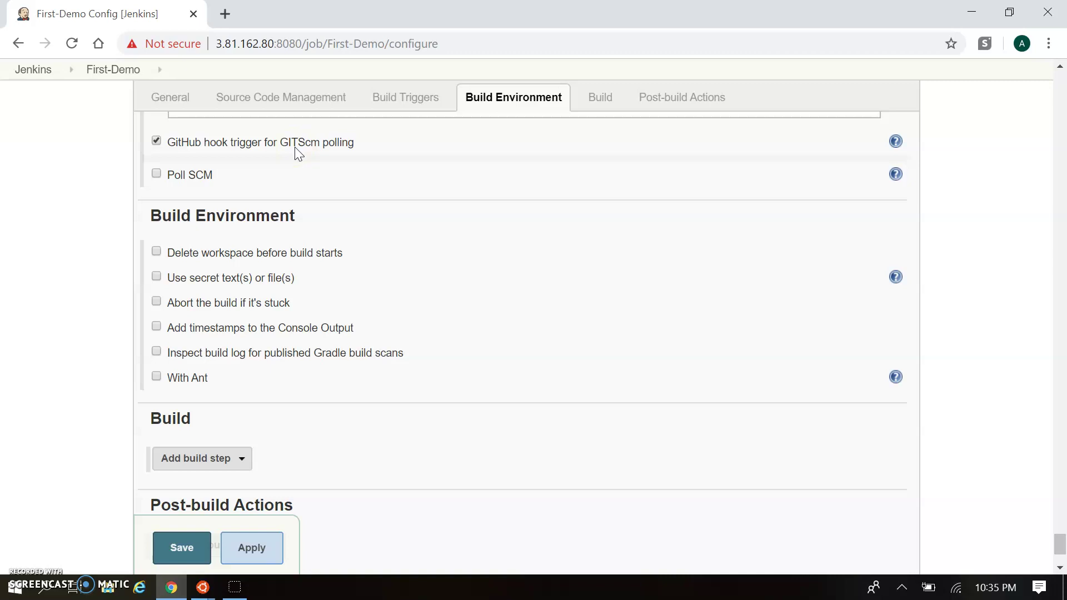
# Try the build environment option that deletes the workspace before the build starts, and turn it off
pyautogui.scroll(-1, 299, 153)
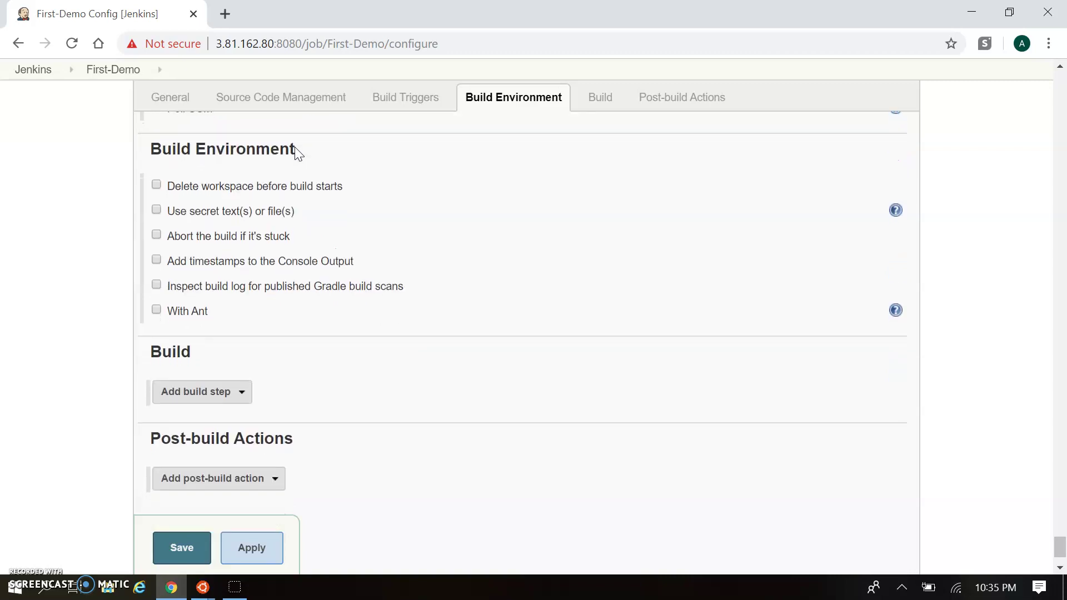
pyautogui.scroll(-1, 298, 153)
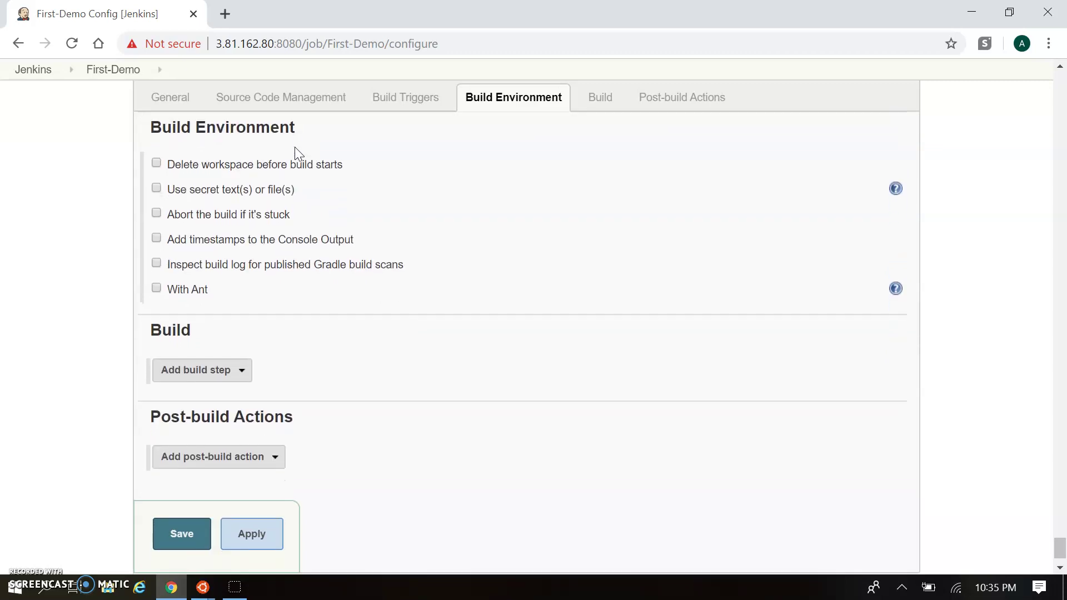
pyautogui.click(220, 168)
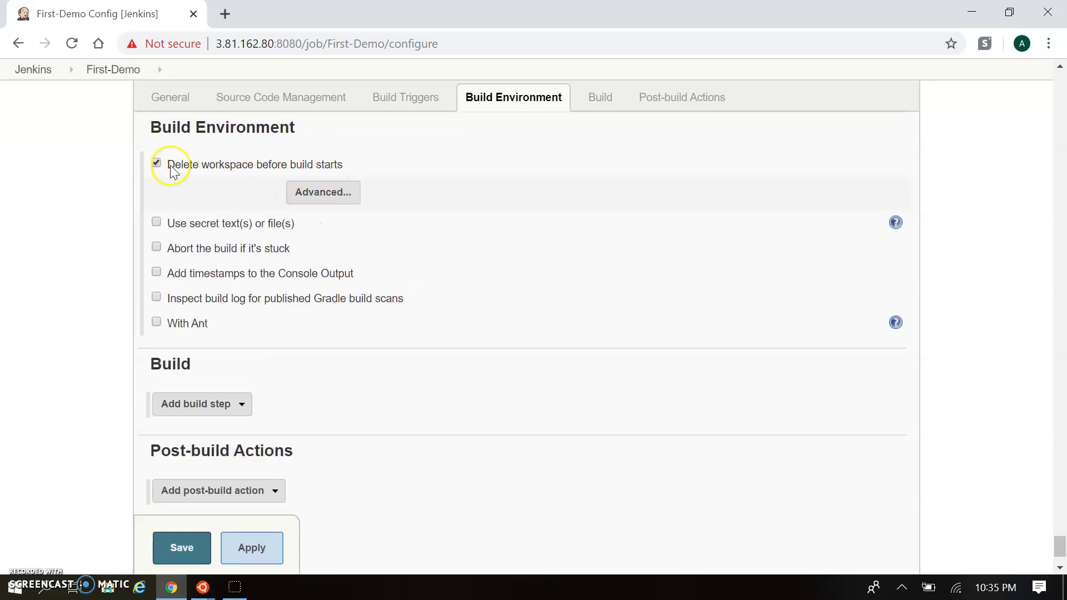
pyautogui.click(238, 164)
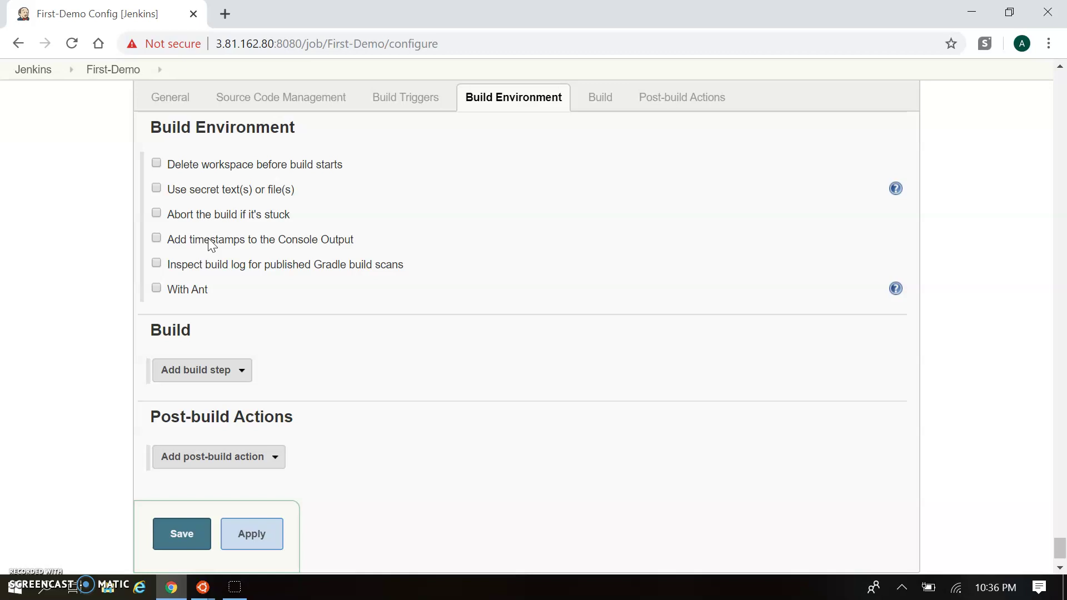
# Add an Execute shell build step with the command echo 'hello'
pyautogui.scroll(-1, 210, 244)
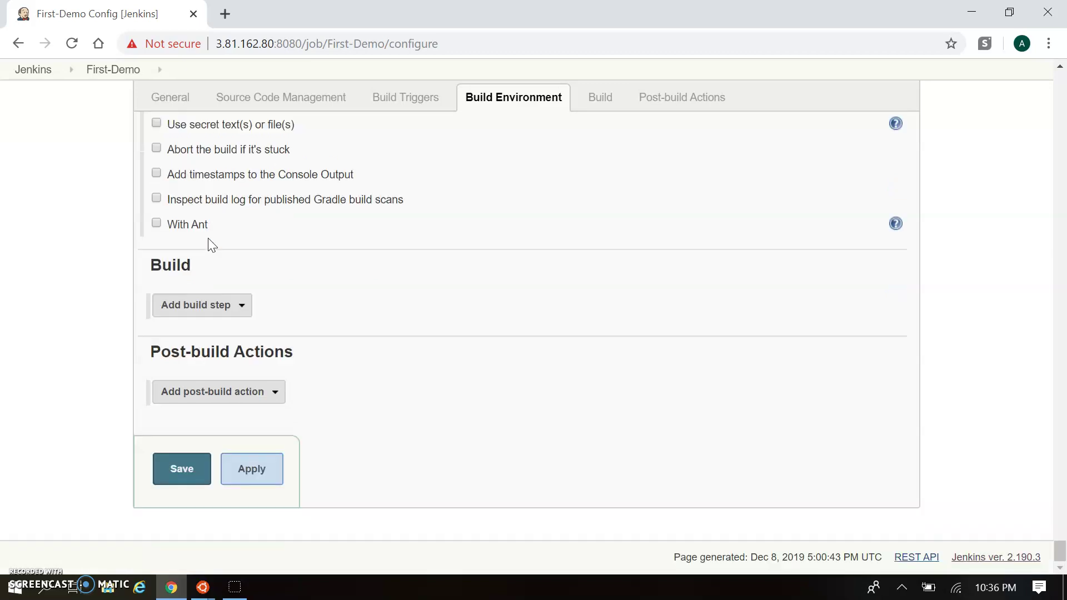
pyautogui.click(231, 317)
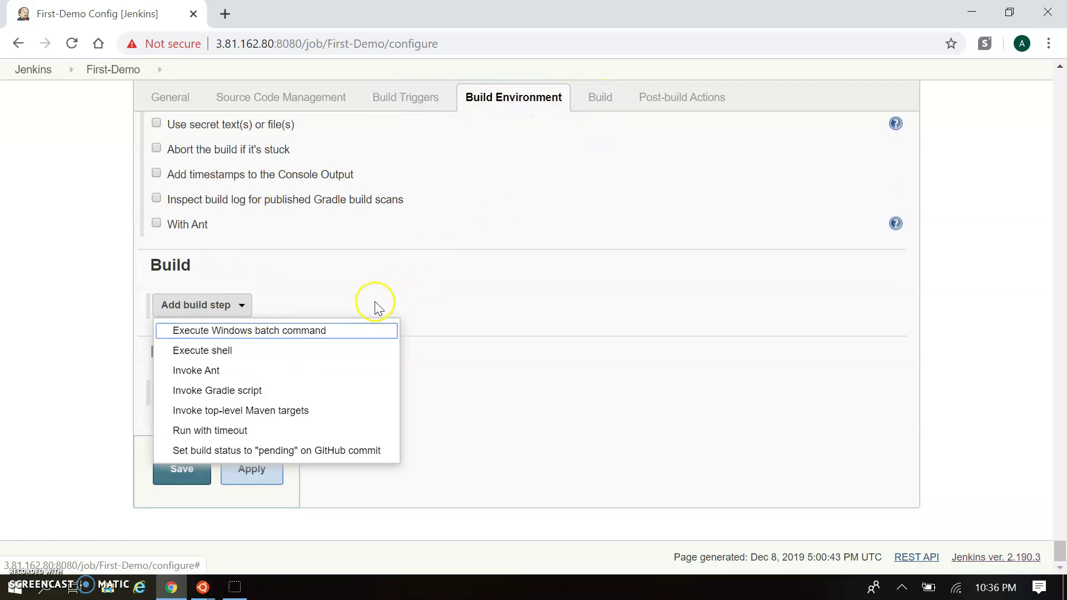
pyautogui.click(330, 351)
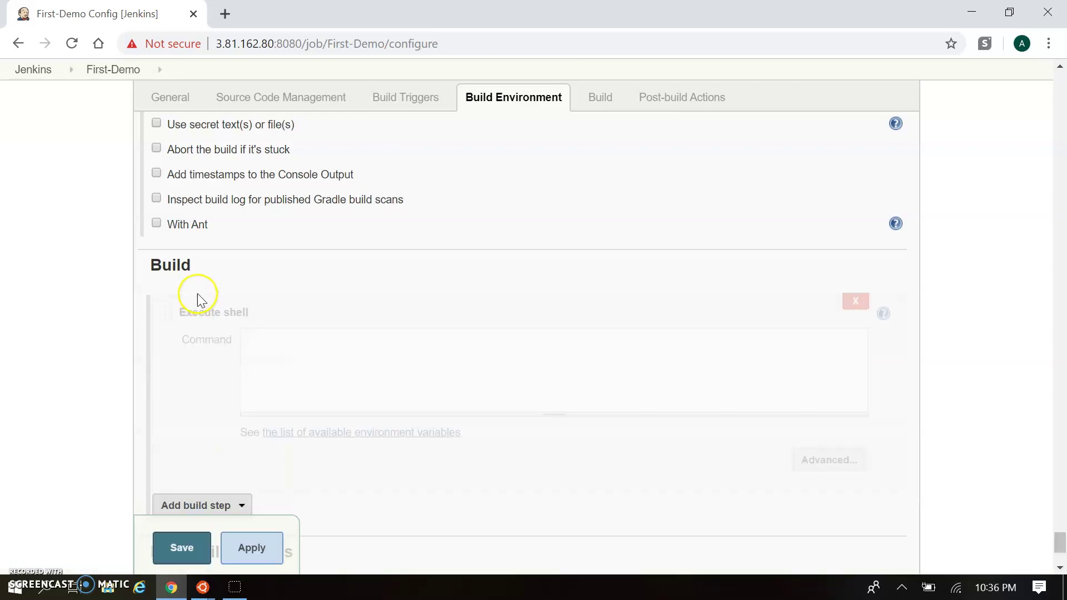
pyautogui.click(337, 384)
pyautogui.write('e')
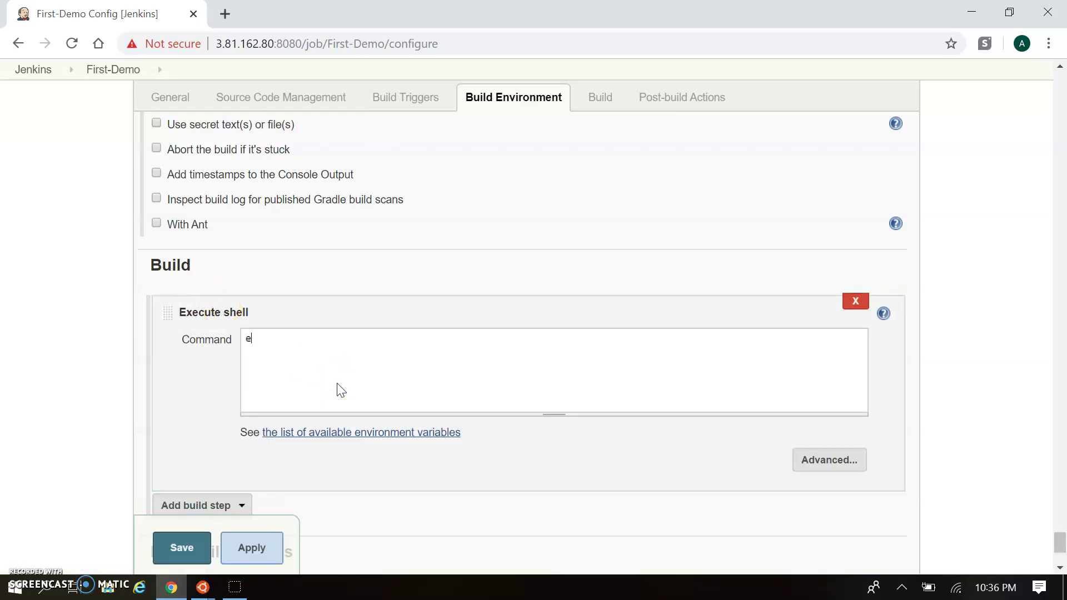
pyautogui.write("cho 'hello")
# Examine which post-build actions are available, and close the list without adding one
pyautogui.scroll(-4, 339, 387)
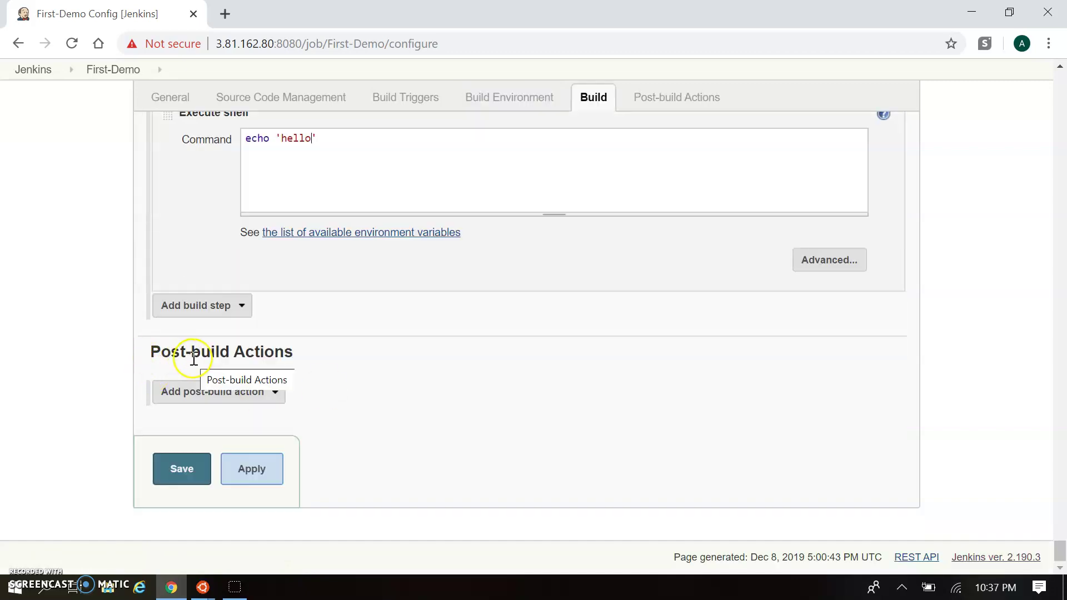
pyautogui.click(186, 391)
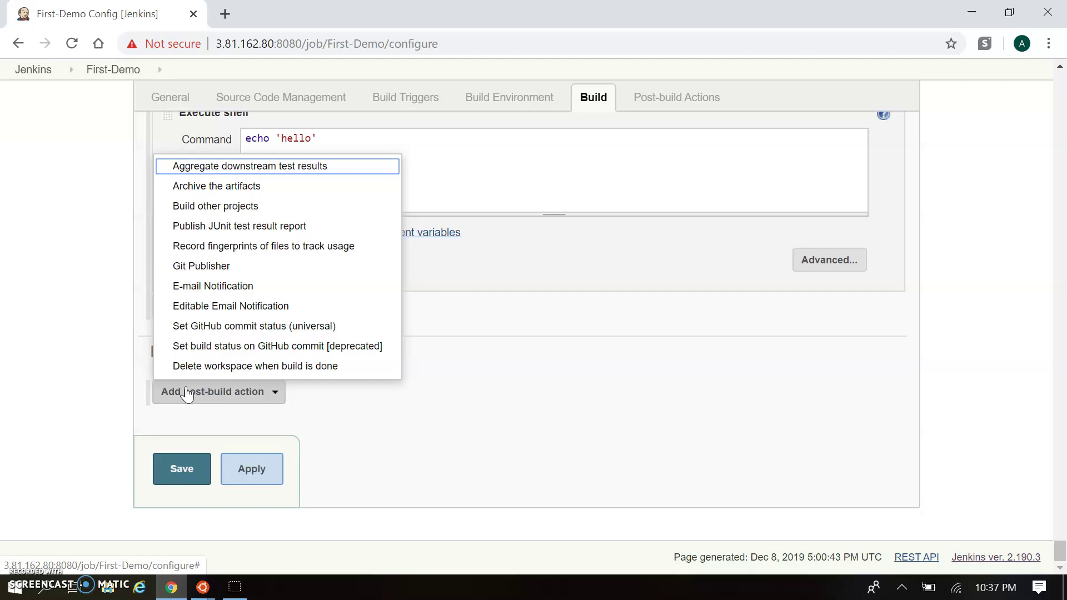
pyautogui.click(255, 269)
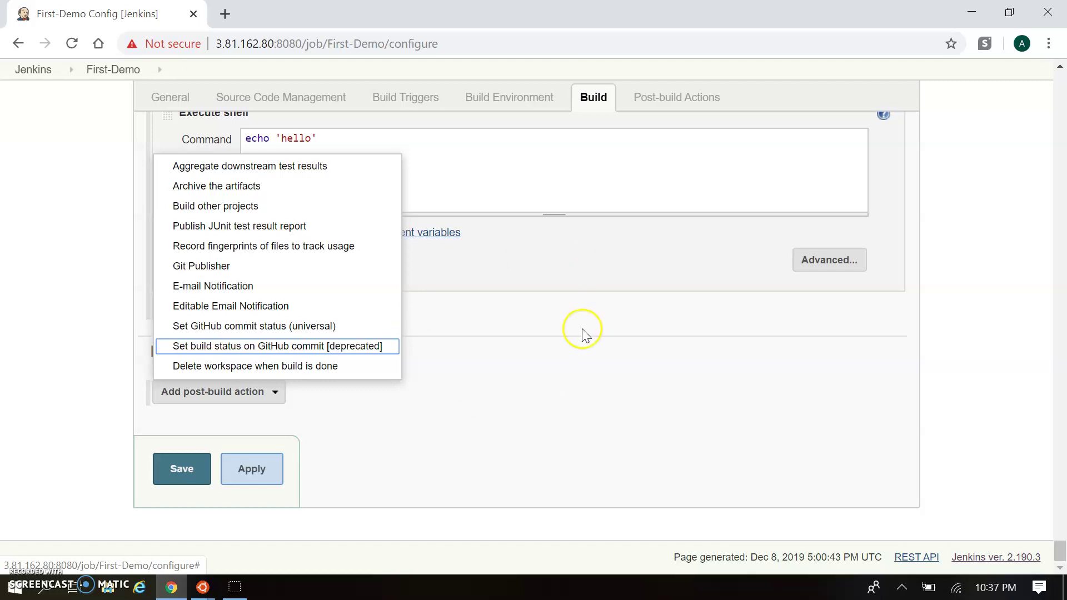
pyautogui.click(543, 366)
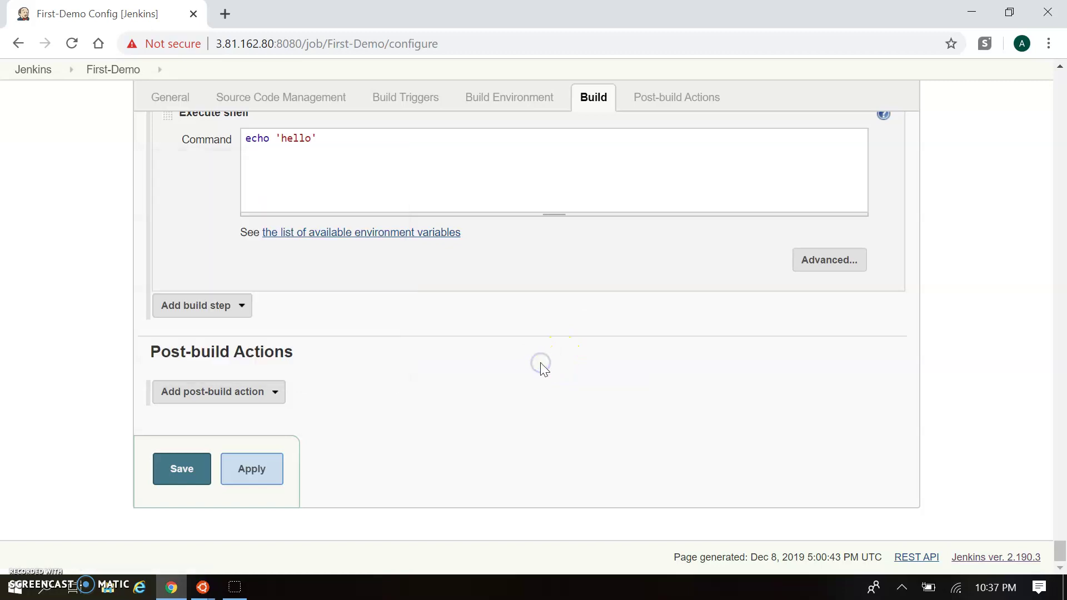
# Add an Archive the artifacts post-build action, leaving its files to archive empty
pyautogui.click(218, 393)
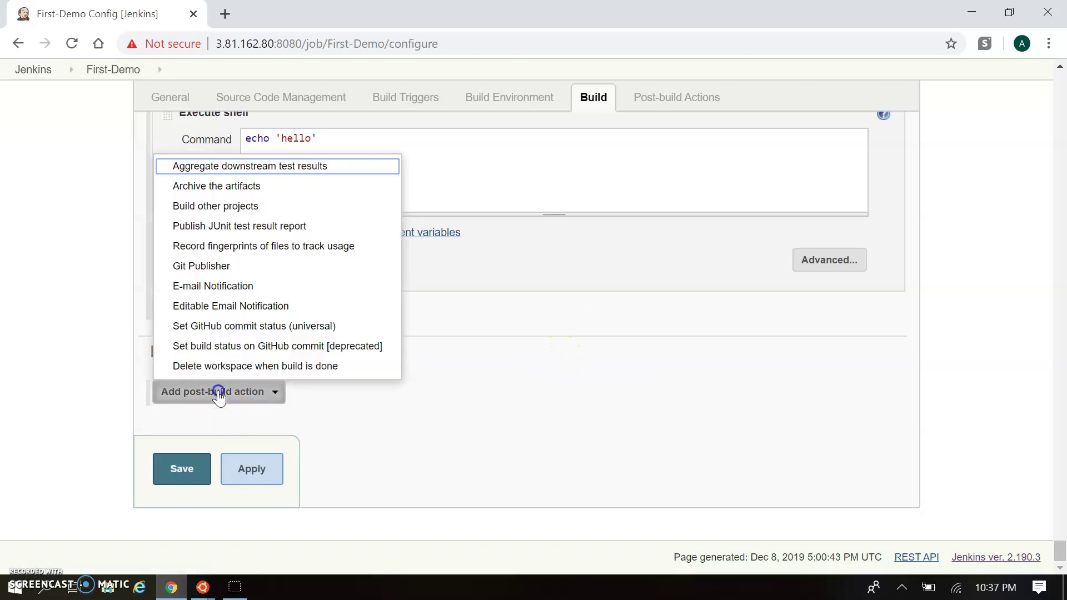
pyautogui.click(264, 187)
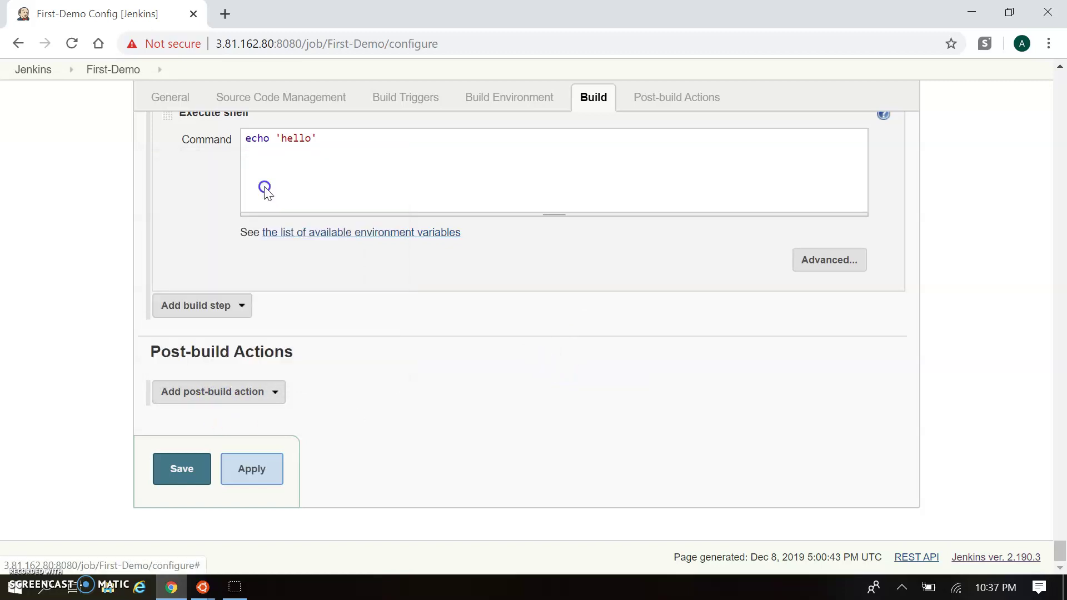
pyautogui.scroll(-2, 372, 358)
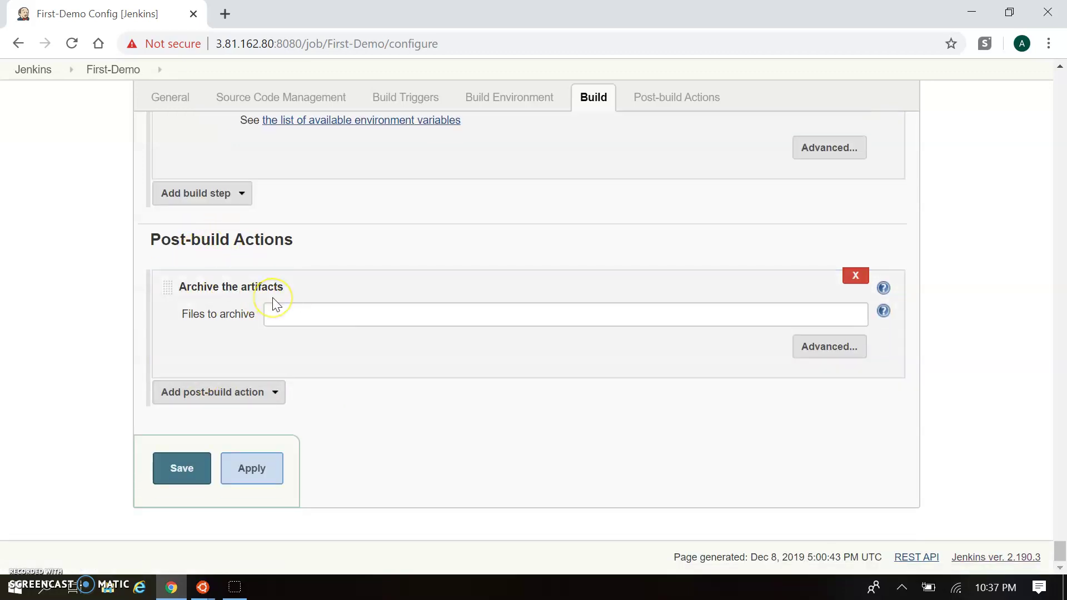
# Add the Build other projects and Publish JUnit test result report post-build actions, leaving their settings at the defaults
pyautogui.click(226, 392)
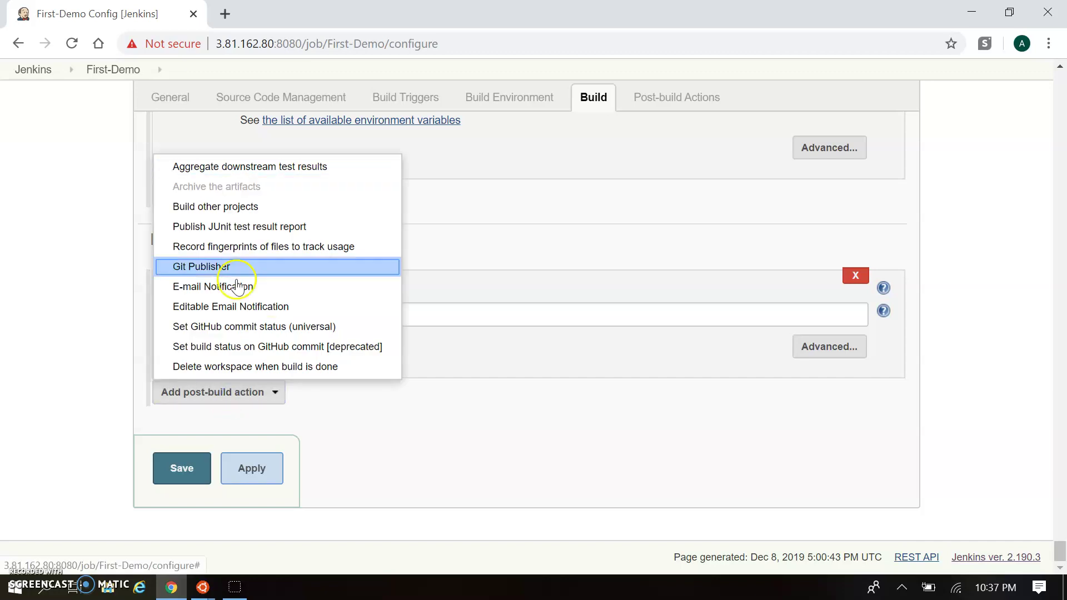
pyautogui.click(250, 206)
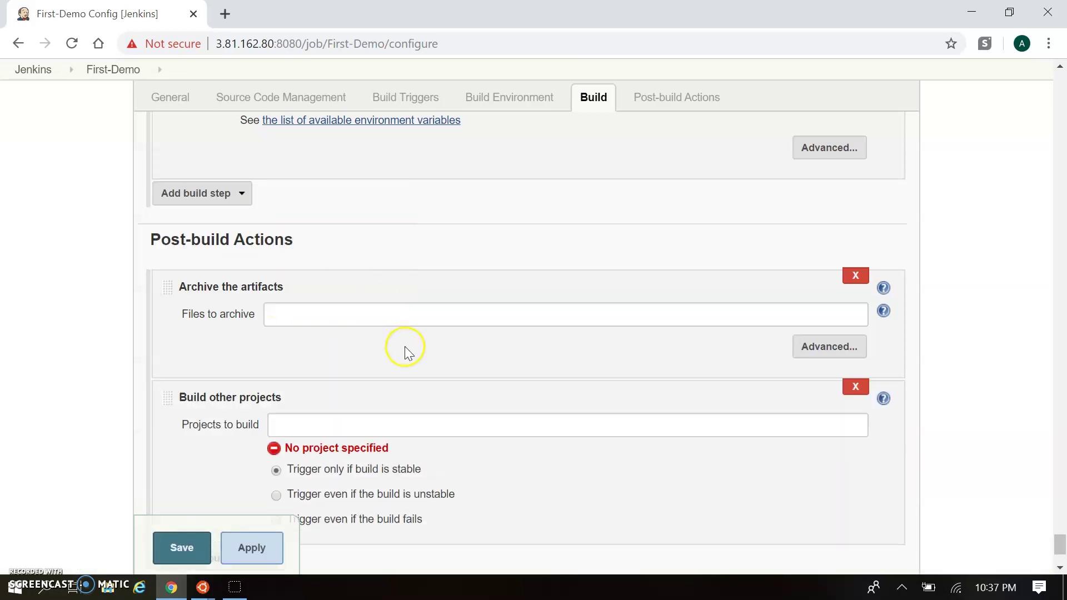
pyautogui.scroll(-3, 405, 353)
pyautogui.click(207, 407)
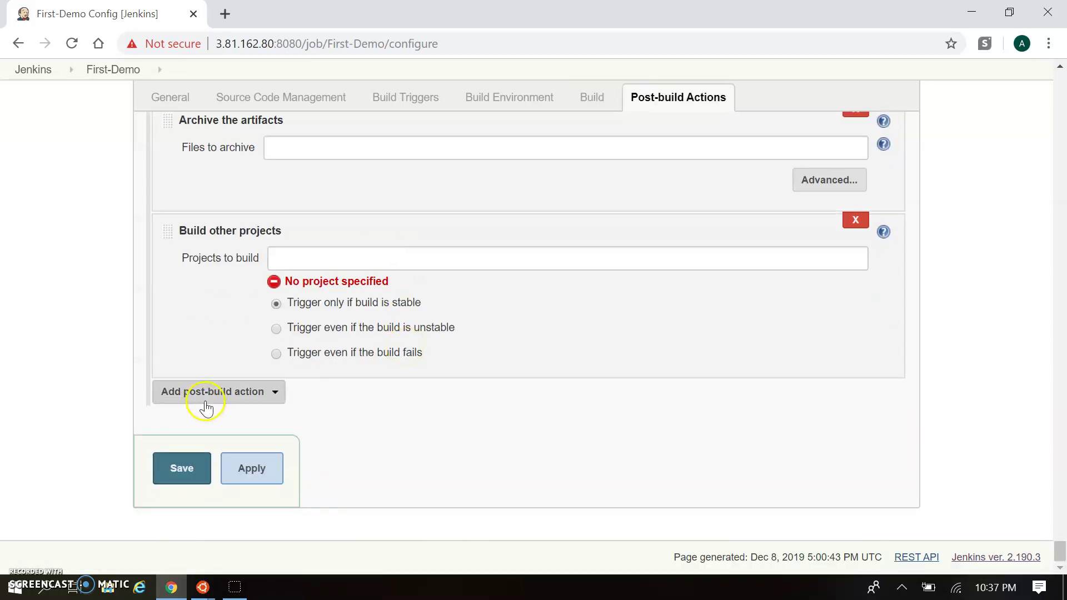
pyautogui.click(248, 229)
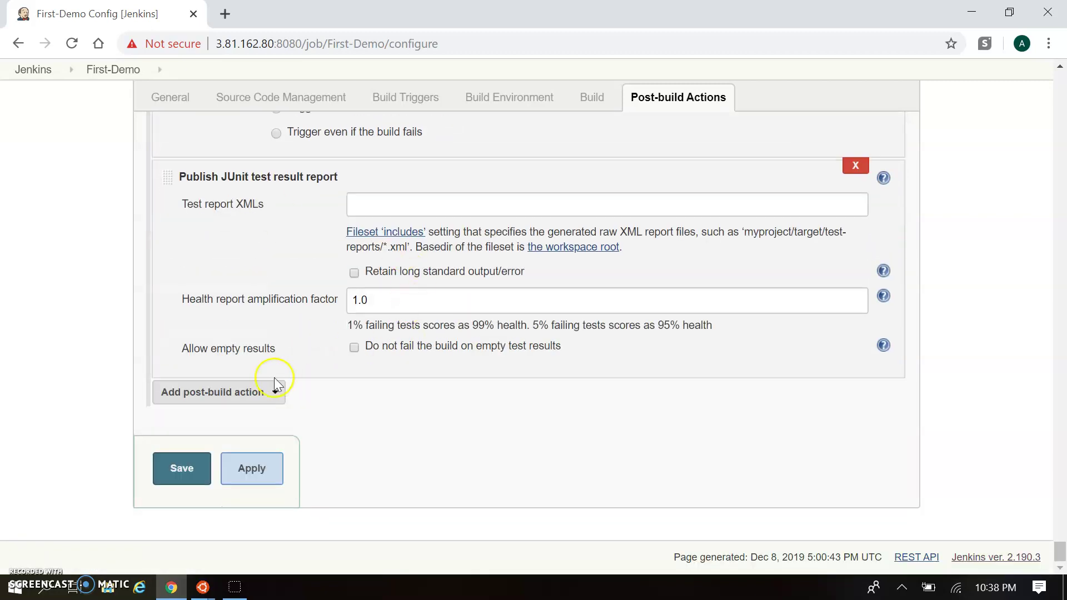
# Add an E-mail Notification post-build action with its recipients left empty, and an Editable Email Notification action
pyautogui.click(240, 401)
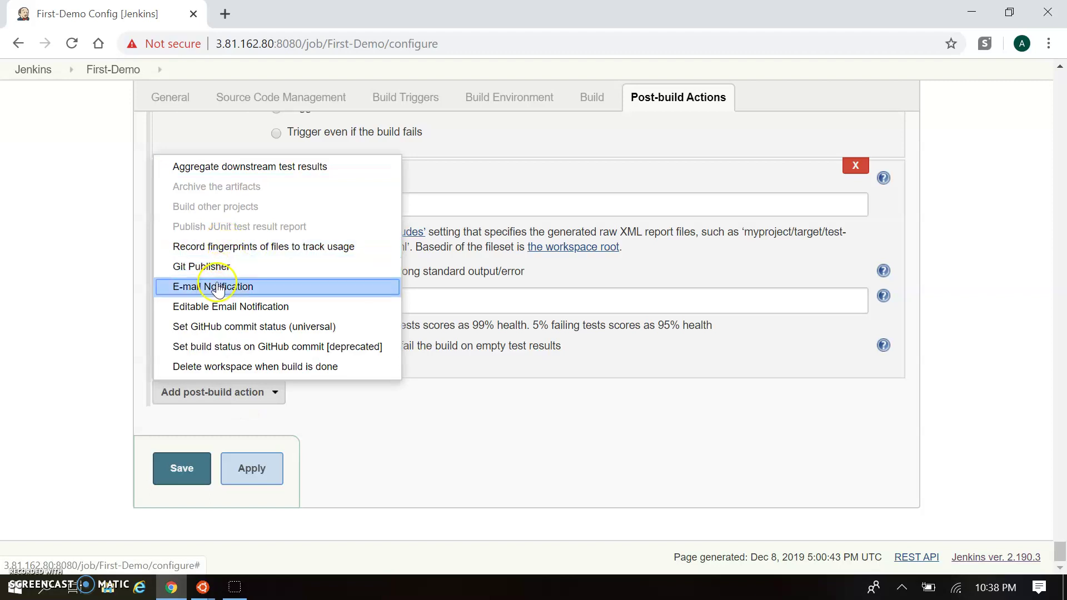
pyautogui.click(218, 284)
pyautogui.scroll(-3, 410, 333)
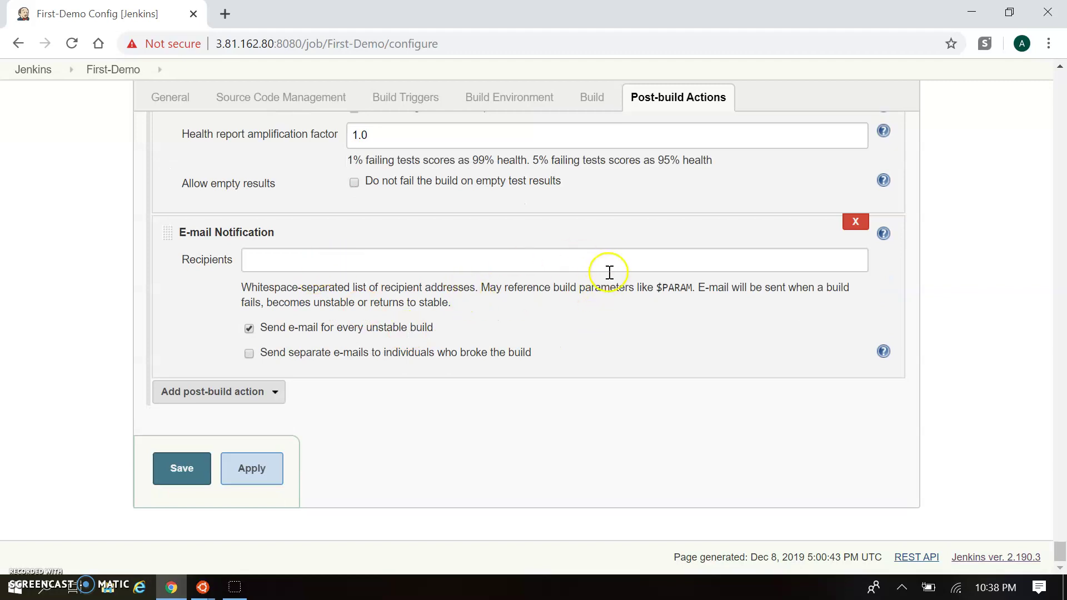
pyautogui.click(409, 259)
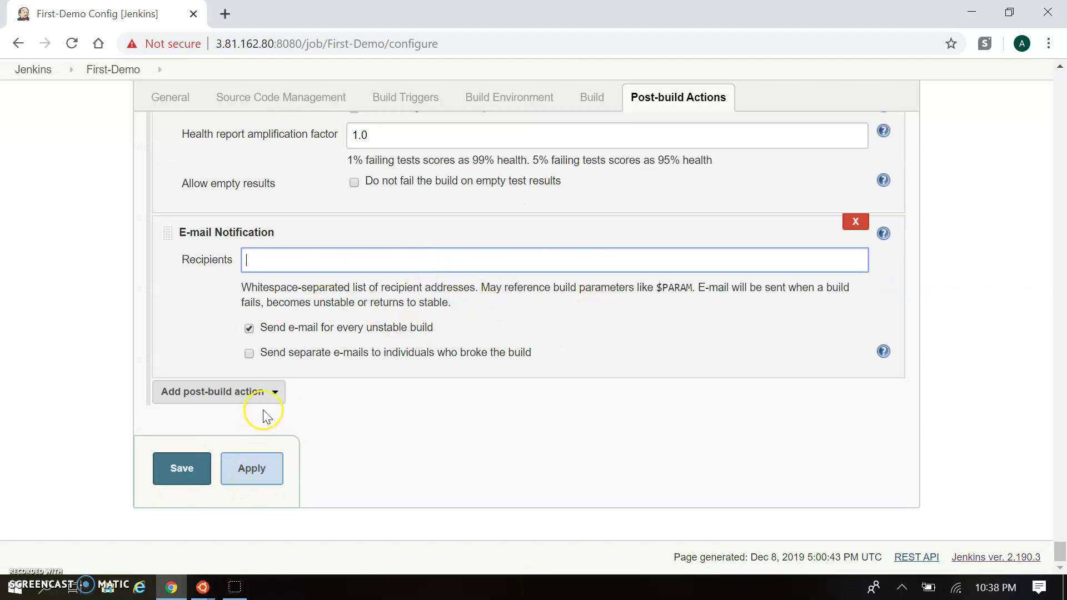
pyautogui.click(263, 391)
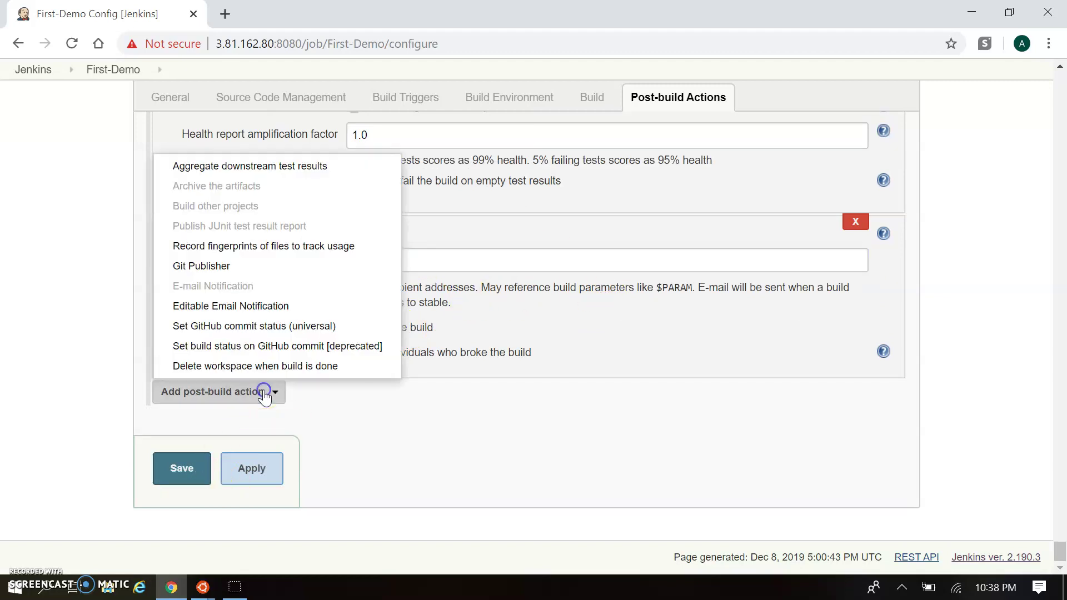
pyautogui.click(272, 311)
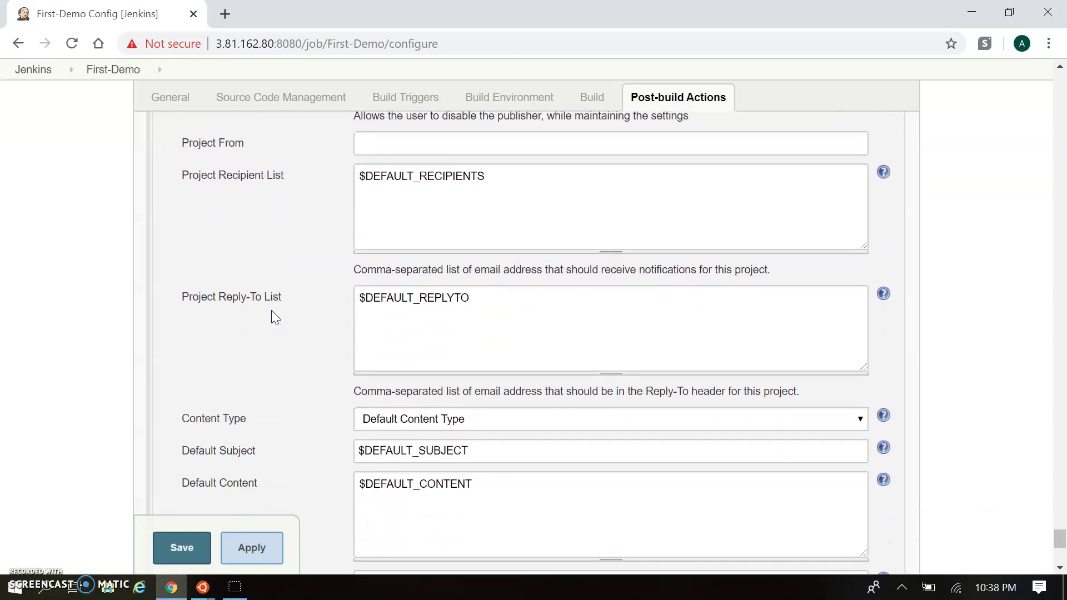
# Examine the Editable Email Notification settings, from the project sender and recipient lists to the default content, attachments and build log options
pyautogui.scroll(4, 271, 311)
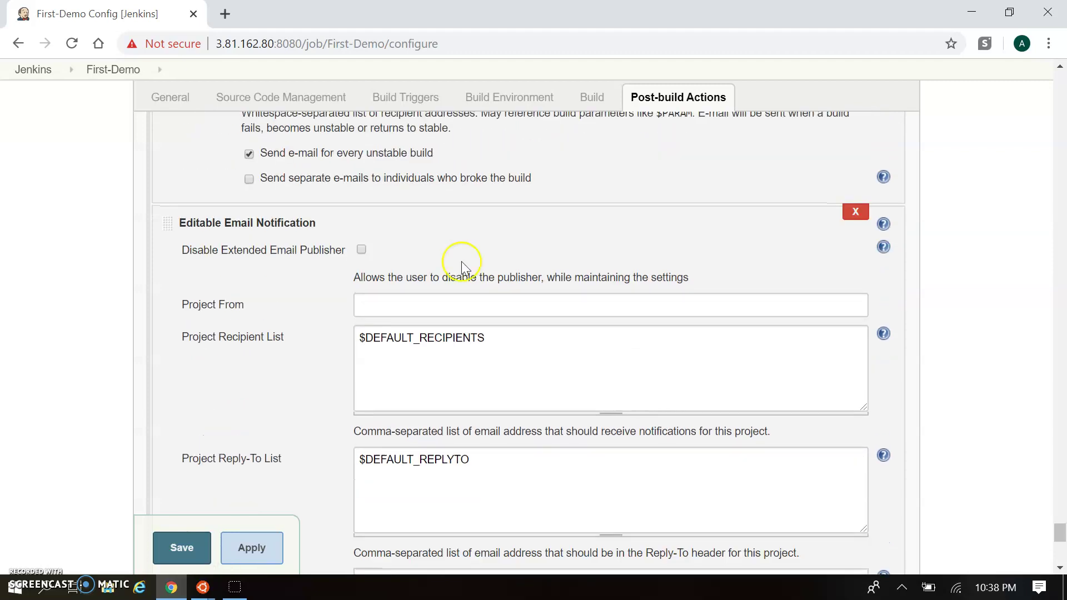
pyautogui.scroll(-1, 302, 336)
pyautogui.scroll(1, 303, 336)
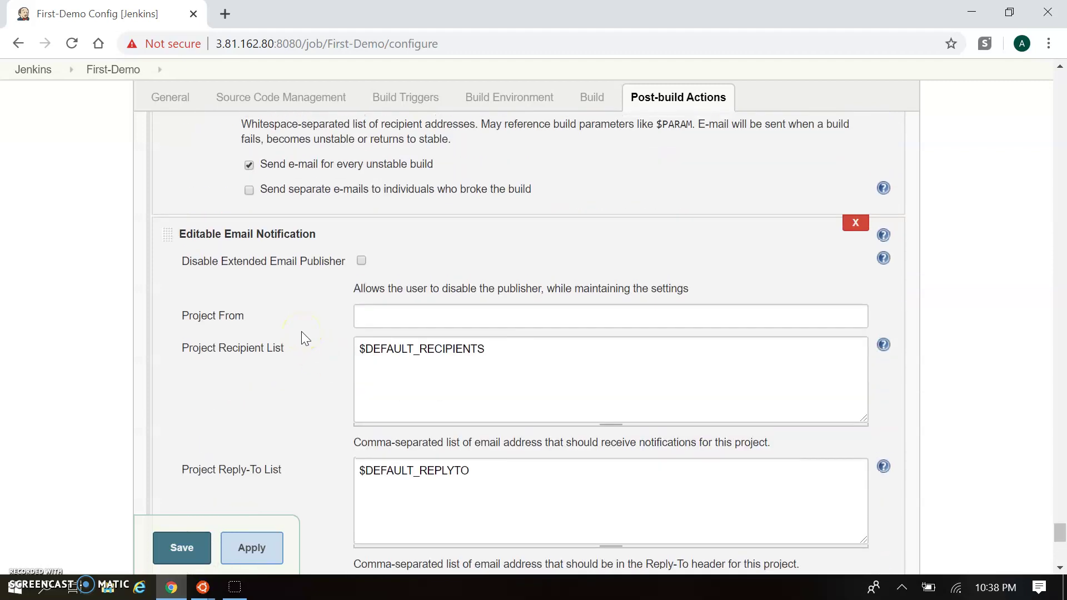
pyautogui.moveTo(191, 231); pyautogui.dragTo(261, 233)
pyautogui.scroll(-3, 263, 236)
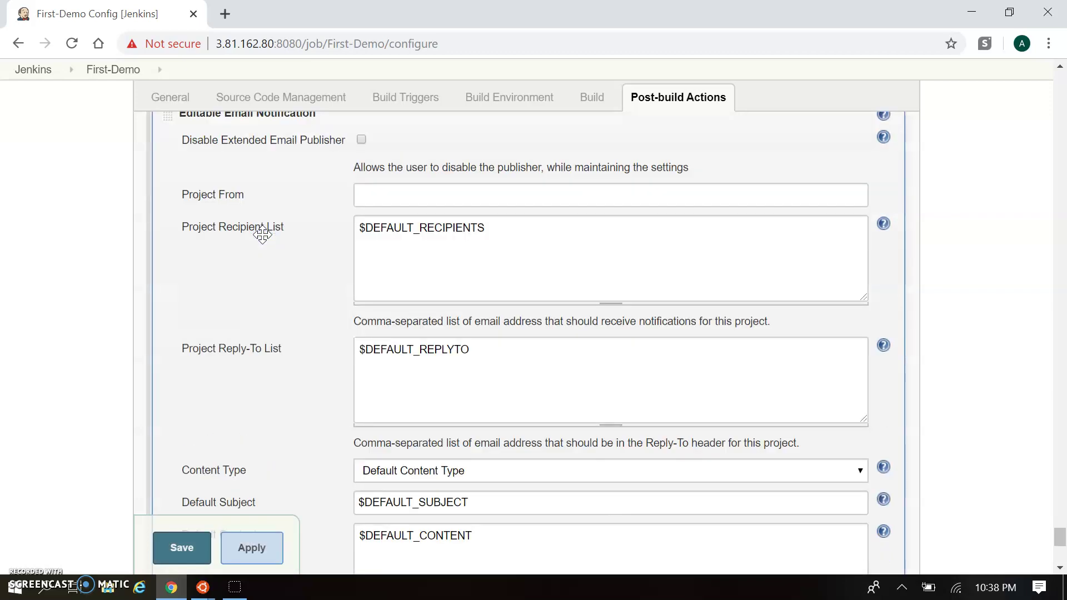
pyautogui.scroll(-2, 263, 236)
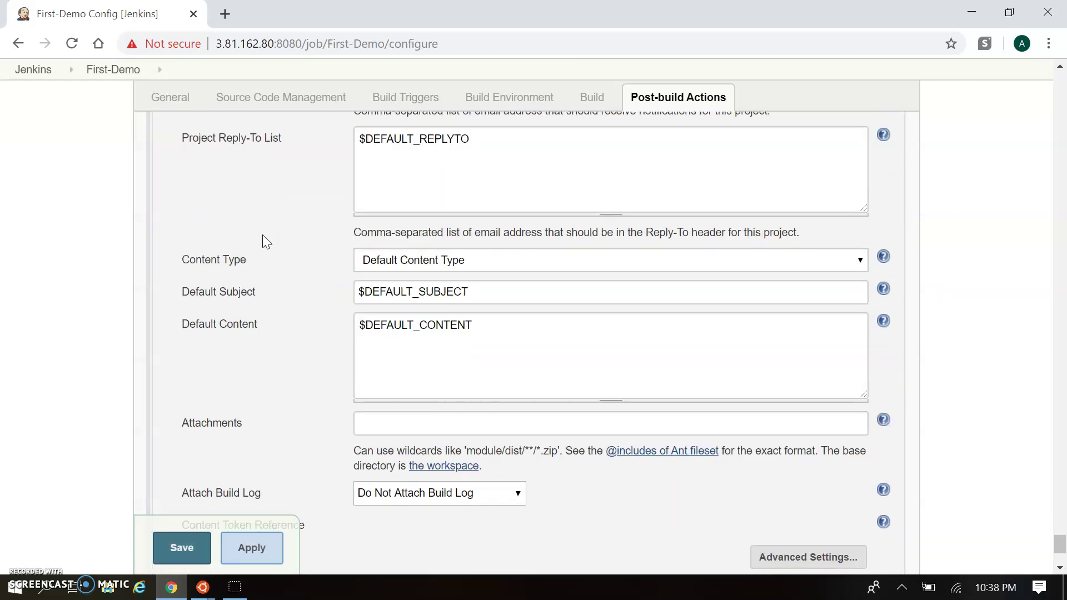
pyautogui.scroll(-2, 263, 236)
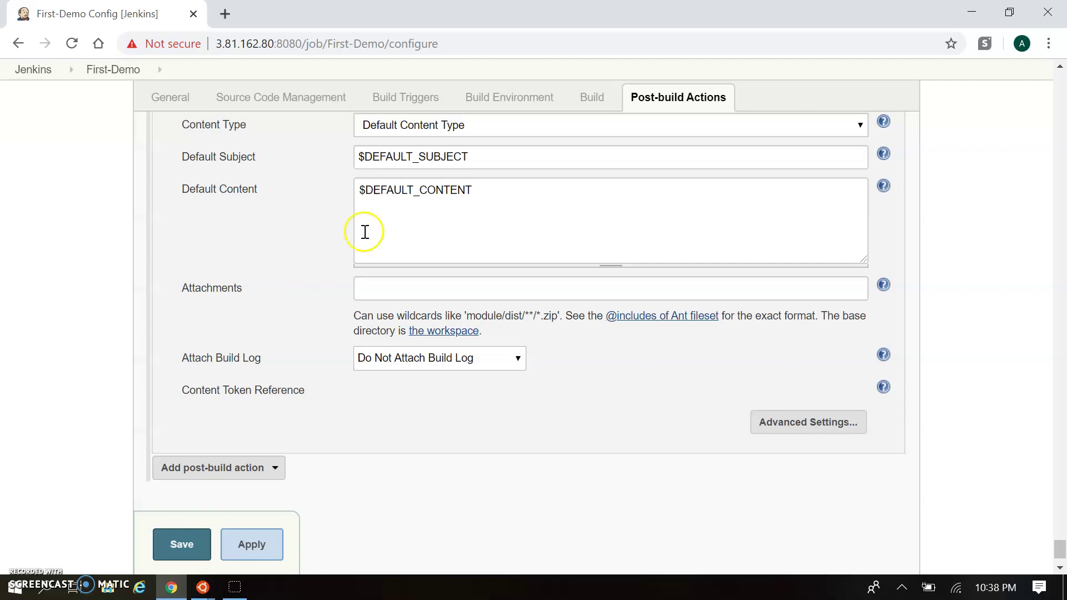
pyautogui.moveTo(409, 315); pyautogui.dragTo(634, 332)
pyautogui.click(635, 329)
pyautogui.scroll(7, 635, 329)
pyautogui.scroll(-9, 637, 329)
# Go back up through the project configuration from the post-build actions to the Build Triggers section
pyautogui.scroll(20, 635, 329)
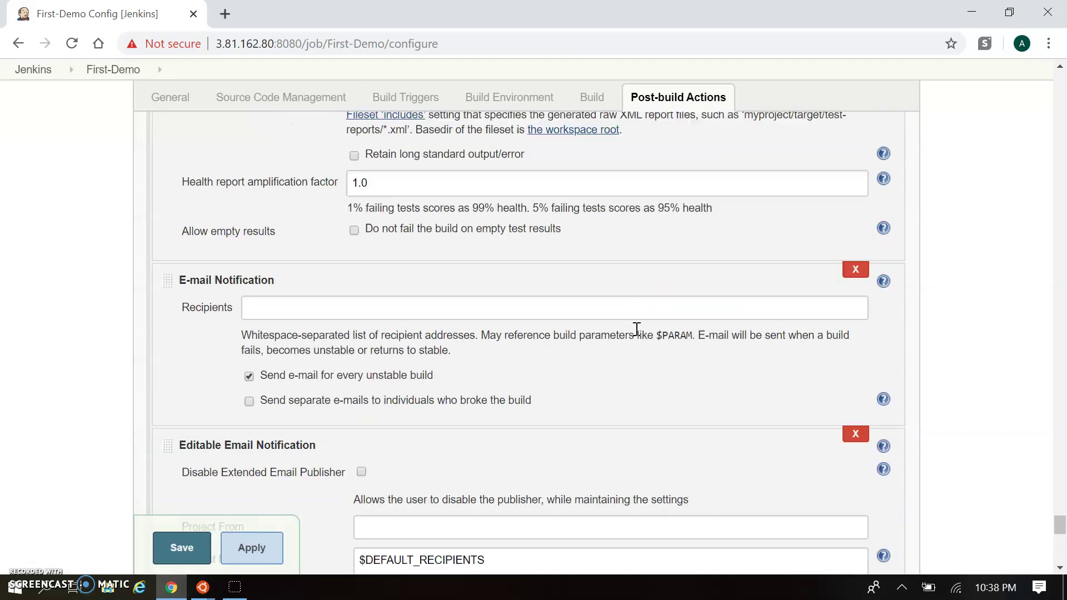
pyautogui.scroll(20, 639, 335)
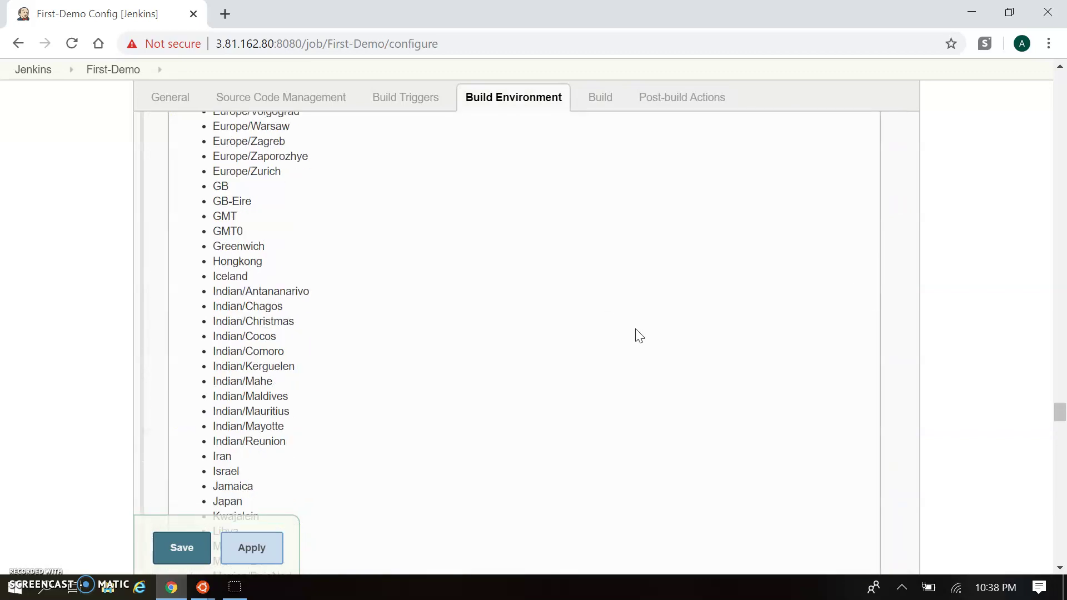
pyautogui.scroll(20, 639, 336)
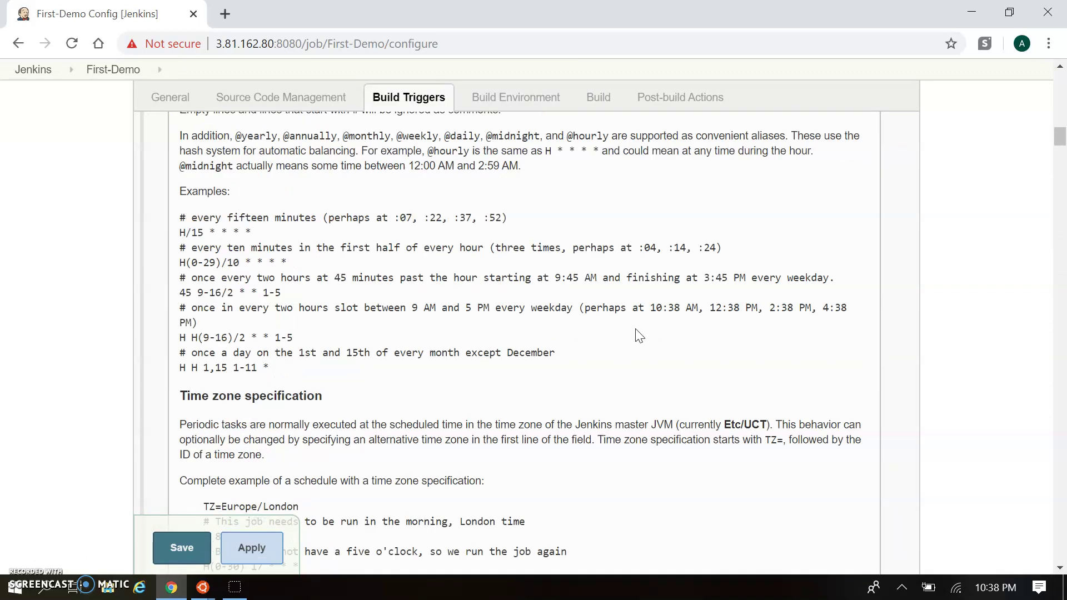